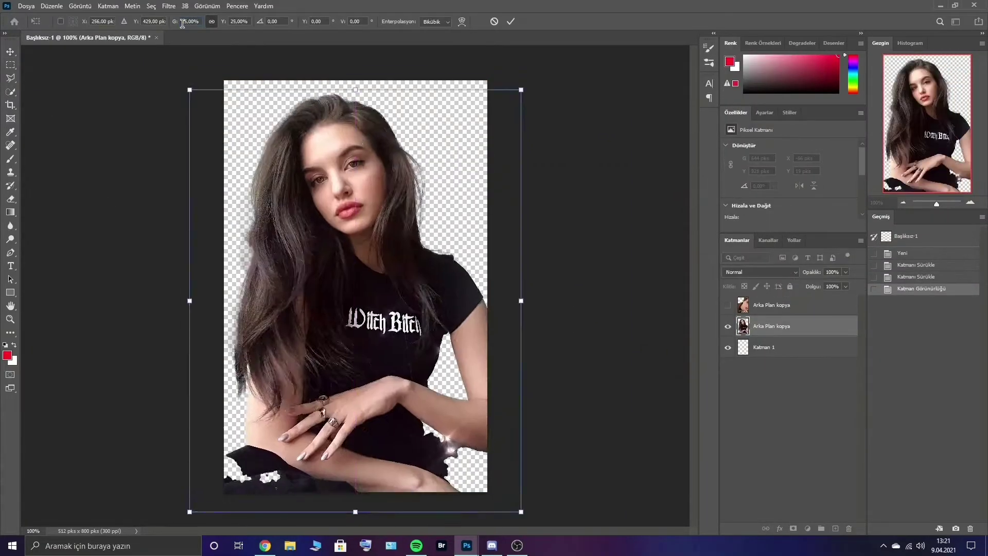
- Rotate the cutouts 90° counter-clockwise and place the boy layer below the girl
{"action": "right_click", "coordinate": [320, 302]}
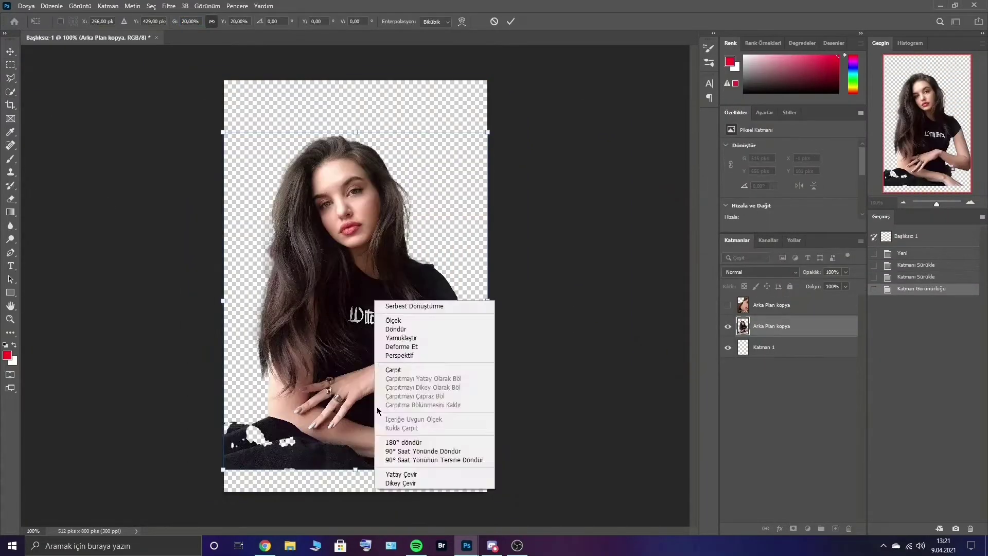
{"action": "left_click", "coordinate": [397, 364]}
{"action": "key", "text": "Return"}
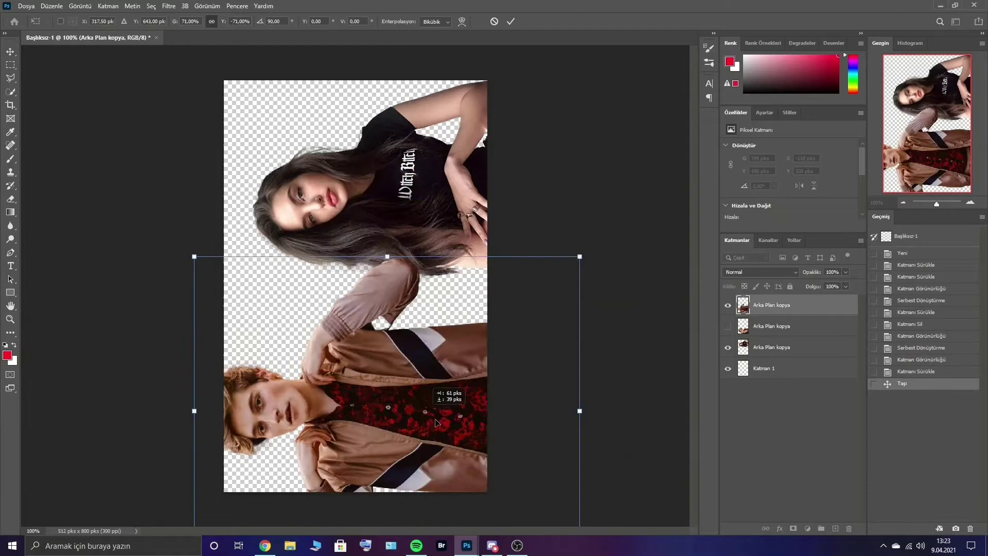
{"action": "left_click_drag", "start_coordinate": [435, 422], "coordinate": [386, 364]}
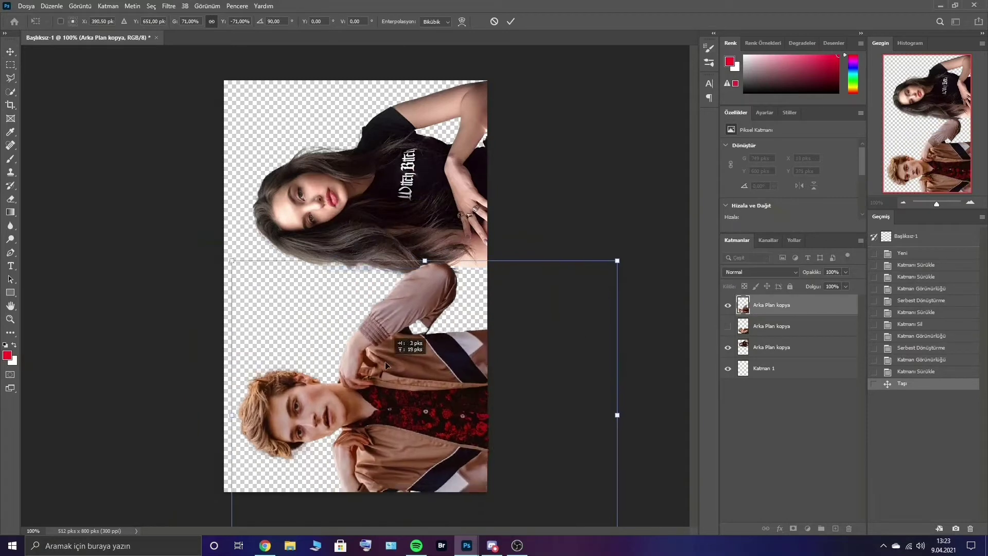
{"action": "key", "text": "Return"}
{"action": "left_click_drag", "start_coordinate": [771, 305], "coordinate": [756, 358]}
{"action": "key", "text": "Up"}
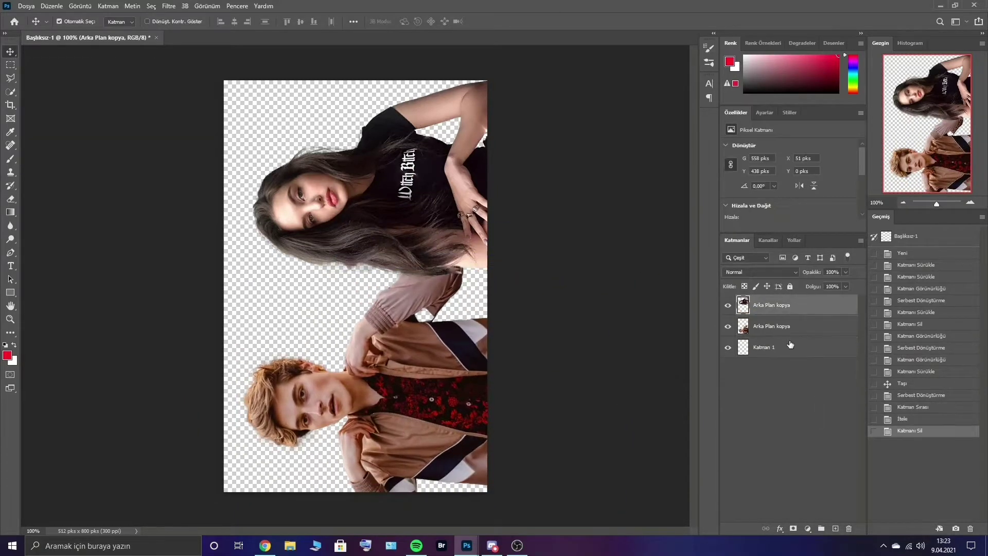
- Lasso the transparent gap between the photos and Content-Aware Fill it
{"action": "left_click", "coordinate": [772, 325]}
{"action": "scroll", "coordinate": [361, 309], "scroll_direction": "up", "scroll_amount": 5}
{"action": "key", "text": "l"}
{"action": "left_click", "coordinate": [310, 240]}
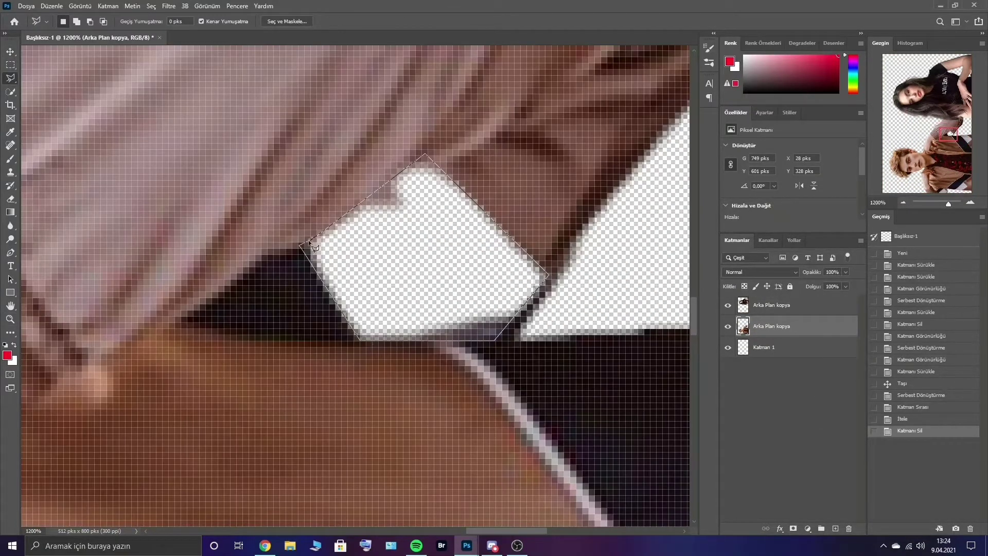
{"action": "left_click", "coordinate": [311, 240]}
{"action": "right_click", "coordinate": [434, 245]}
{"action": "left_click", "coordinate": [453, 366]}
{"action": "key", "text": "Return"}
- Clone Stamp over the leftover seam near the jacket and nudge the boy layer into place
{"action": "key", "text": "ctrl+d"}
{"action": "left_click_drag", "start_coordinate": [308, 278], "coordinate": [326, 292]}
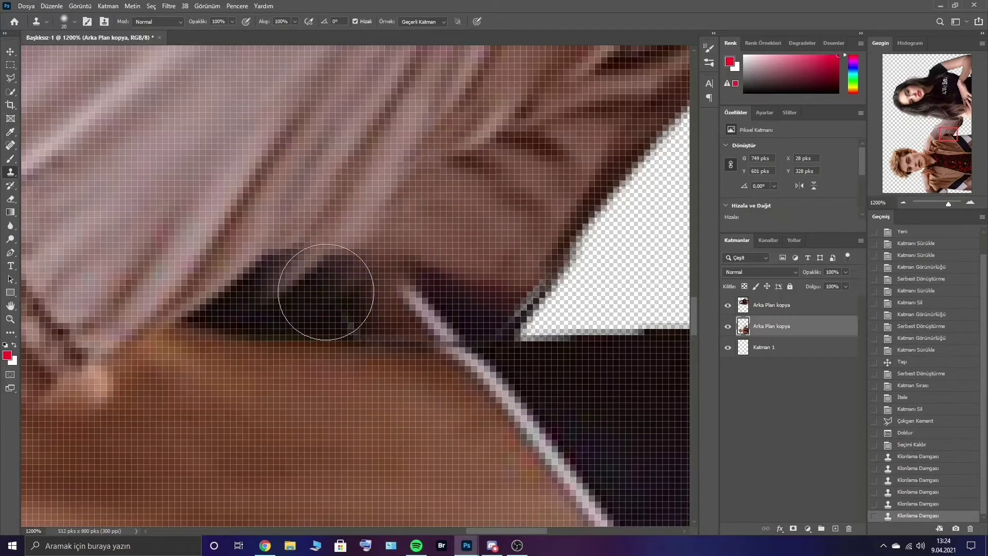
{"action": "right_click", "coordinate": [325, 292]}
{"action": "key", "text": "Escape"}
{"action": "key", "text": "z"}
{"action": "key", "text": "ctrl+1"}
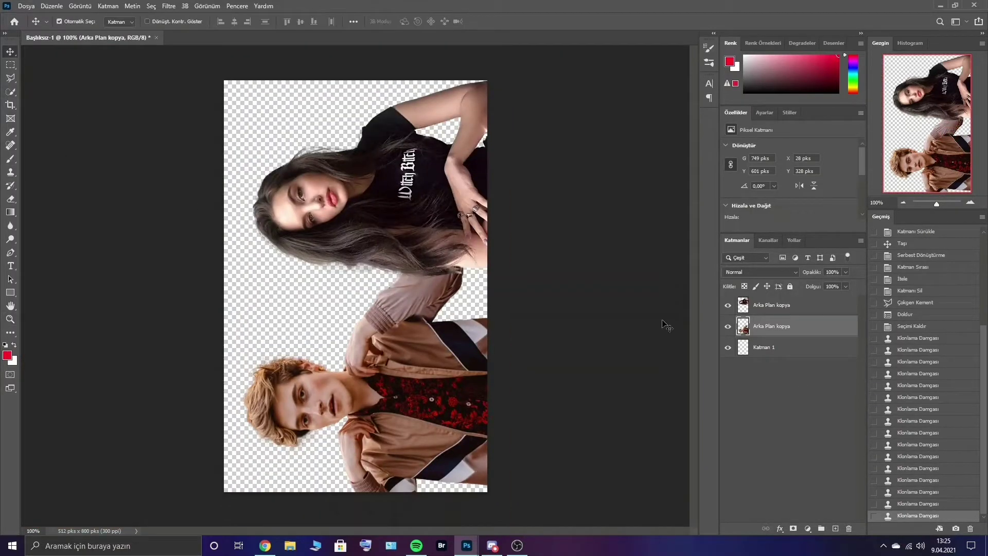
{"action": "key", "text": "Right"}
{"action": "key", "text": "Right"}
{"action": "key", "text": "Right"}
{"action": "key", "text": "Up"}
{"action": "key", "text": "Up"}
{"action": "key", "text": "Up"}
{"action": "double_click", "coordinate": [771, 325]}
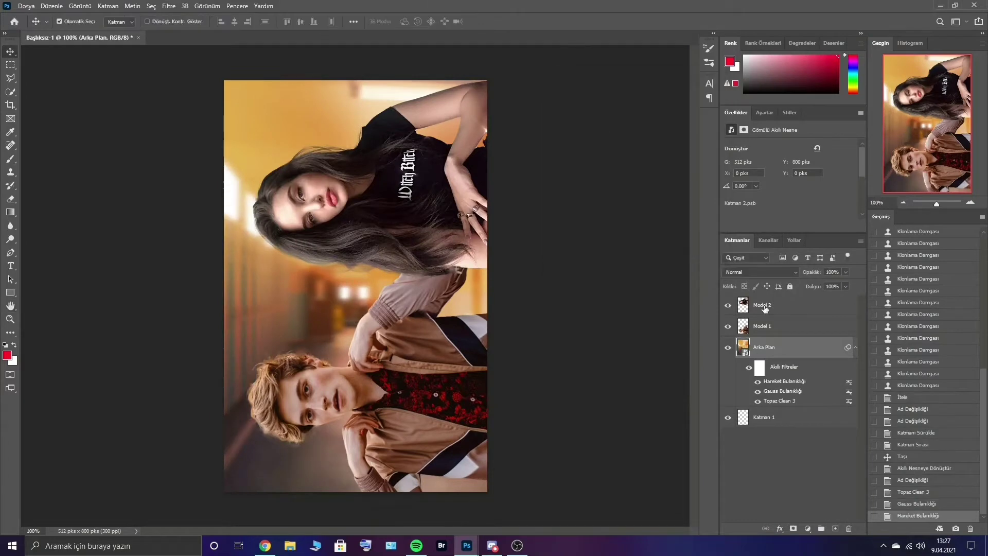
- Bring up the layer options menu for the Model 1 layer
{"action": "right_click", "coordinate": [779, 324]}
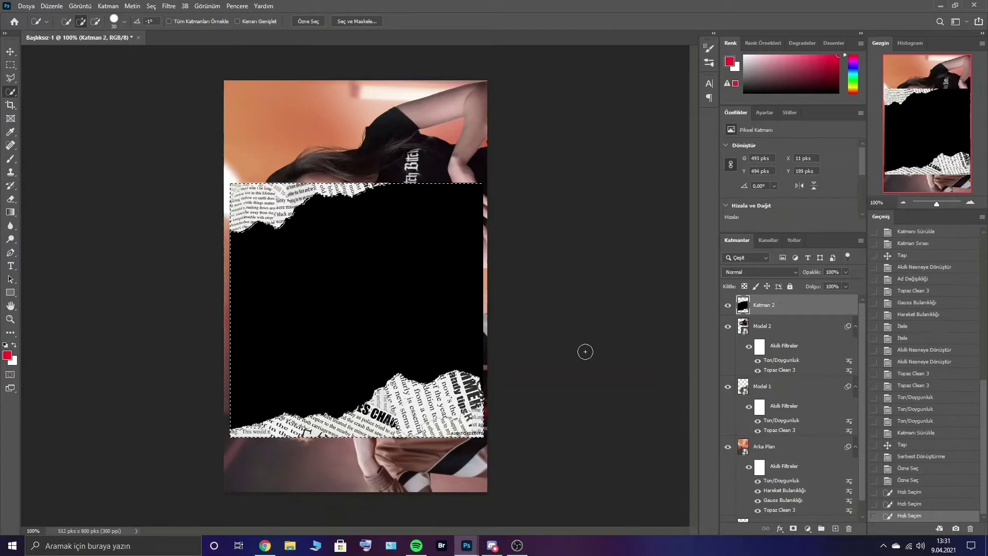
- Refine the newspaper selection, flip the copied scrap for the bottom edge, and rename it Gazete Parçası
{"action": "key", "text": "alt+ctrl+r"}
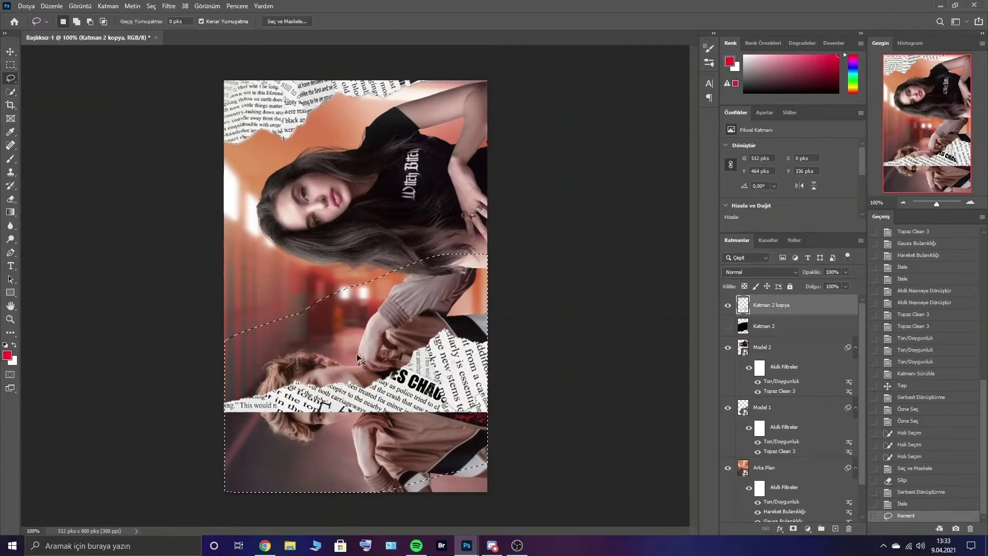
{"action": "right_click", "coordinate": [423, 249]}
{"action": "left_click", "coordinate": [443, 256]}
{"action": "double_click", "coordinate": [767, 305]}
{"action": "type", "text": "Gazete Parçası"}
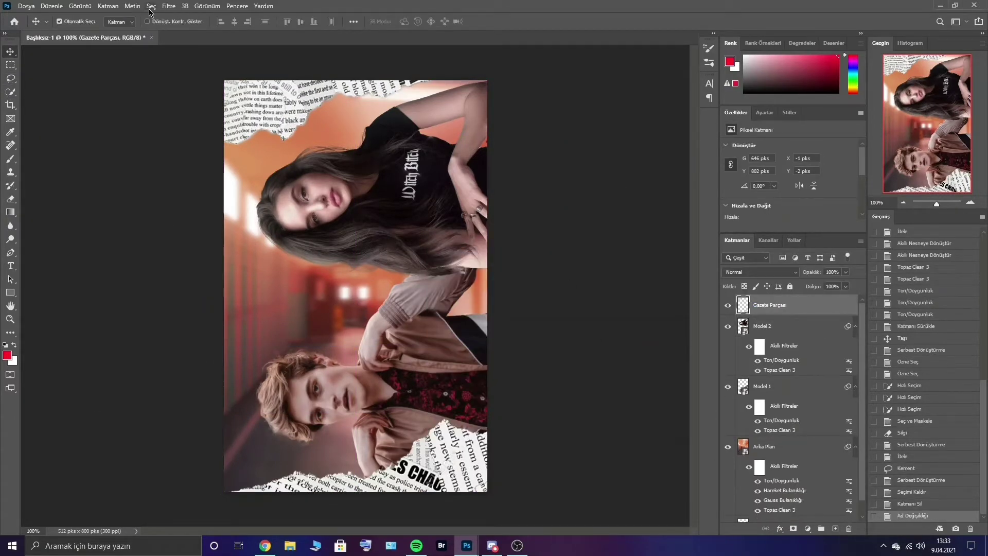
- Warm the scraps with a slight red Color Balance, Hue/Saturation +24 and Brightness/Contrast
{"action": "key", "text": "ctrl+b"}
{"action": "left_click_drag", "start_coordinate": [615, 152], "coordinate": [619, 155]}
{"action": "key", "text": "Return"}
{"action": "key", "text": "ctrl+u"}
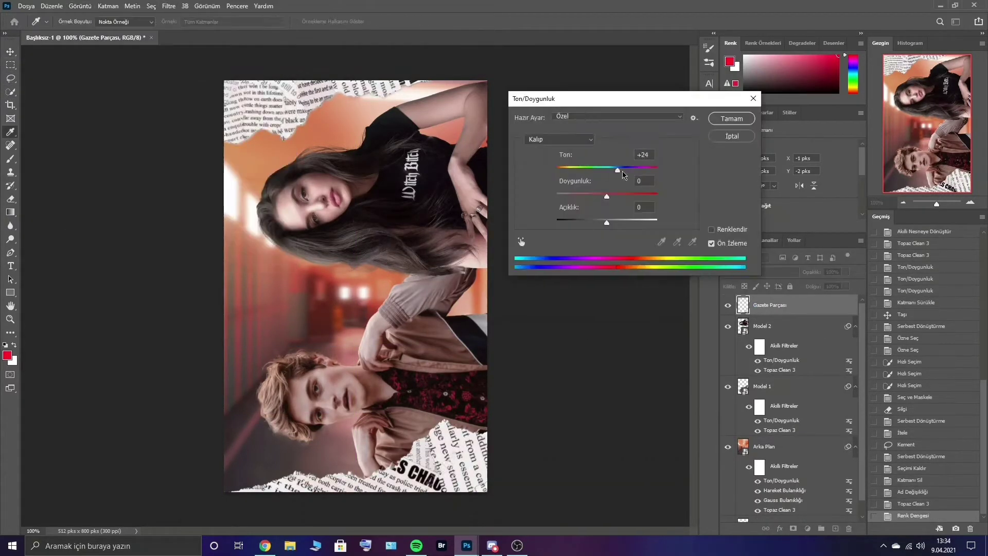
{"action": "left_click", "coordinate": [727, 122]}
{"action": "key", "text": "Return"}
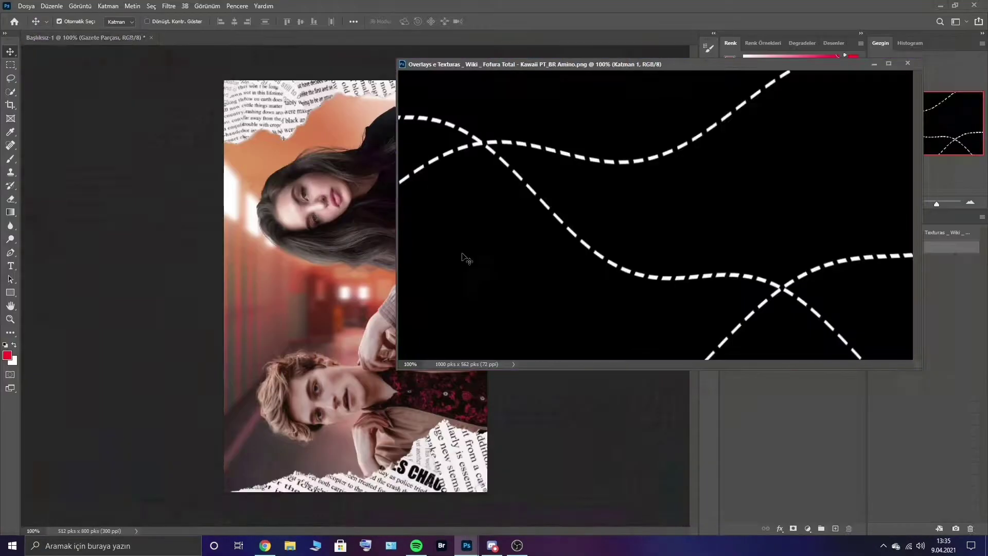
- Add the dashed-line overlay with its black dropped out, rotated 90° and placed beneath Model 1
{"action": "left_click_drag", "start_coordinate": [466, 258], "coordinate": [355, 286]}
{"action": "left_click", "coordinate": [758, 272]}
{"action": "left_click", "coordinate": [761, 376]}
{"action": "key", "text": "ctrl+t"}
{"action": "left_click_drag", "start_coordinate": [632, 155], "coordinate": [631, 249]}
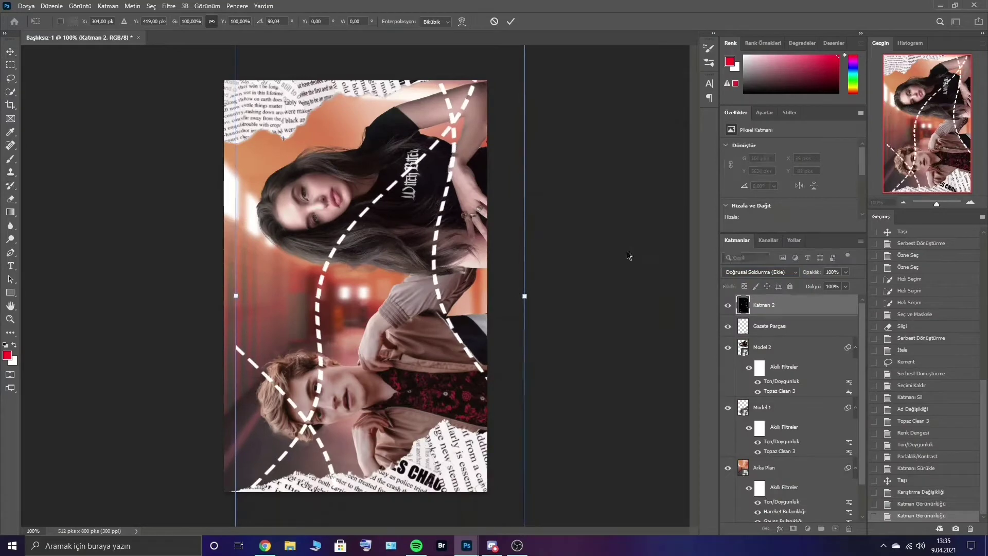
{"action": "key", "text": "Return"}
{"action": "left_click_drag", "start_coordinate": [743, 304], "coordinate": [743, 453]}
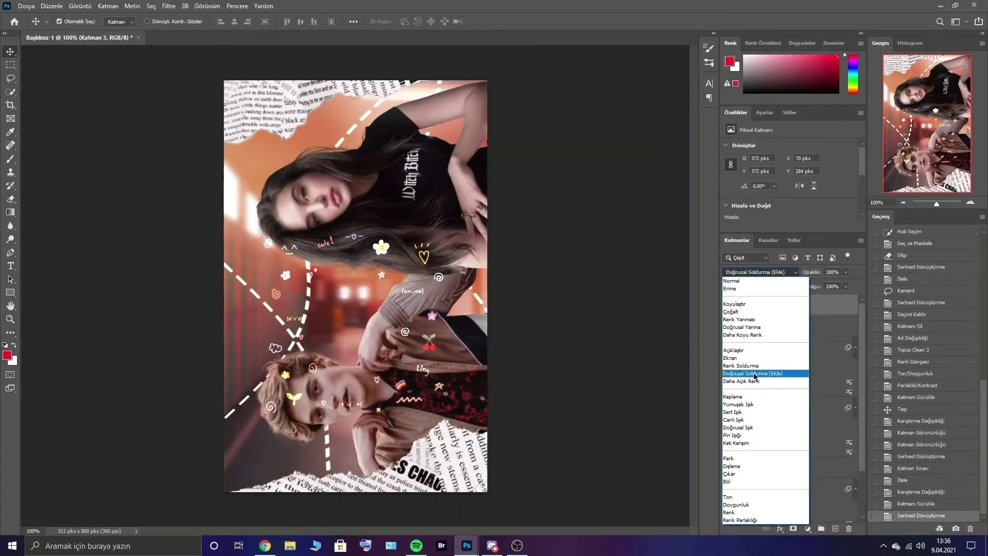
- Set the doodle layer to Screen, rotate it about 45°, and make a hidden duplicate
{"action": "left_click", "coordinate": [730, 358]}
{"action": "key", "text": "ctrl+t"}
{"action": "left_click_drag", "start_coordinate": [375, 199], "coordinate": [283, 221]}
{"action": "key", "text": "Return"}
{"action": "key", "text": "ctrl+j"}
{"action": "left_click", "coordinate": [728, 305]}
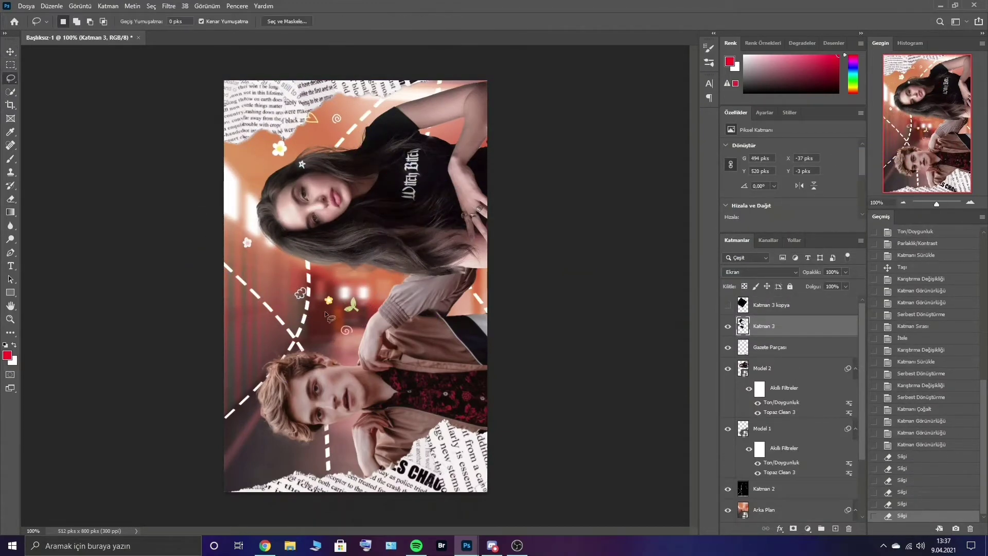
- Move the small yellow flower up and right, and delete the unused doodle copy
{"action": "key", "text": "ctrl+t"}
{"action": "mouse_move", "coordinate": [327, 315]}
{"action": "left_mouse_down"}
{"action": "mouse_move", "coordinate": [330, 305]}
{"action": "mouse_move", "coordinate": [360, 304]}
{"action": "left_mouse_up"}
{"action": "key", "text": "ctrl+t"}
{"action": "left_click_drag", "start_coordinate": [354, 307], "coordinate": [375, 284]}
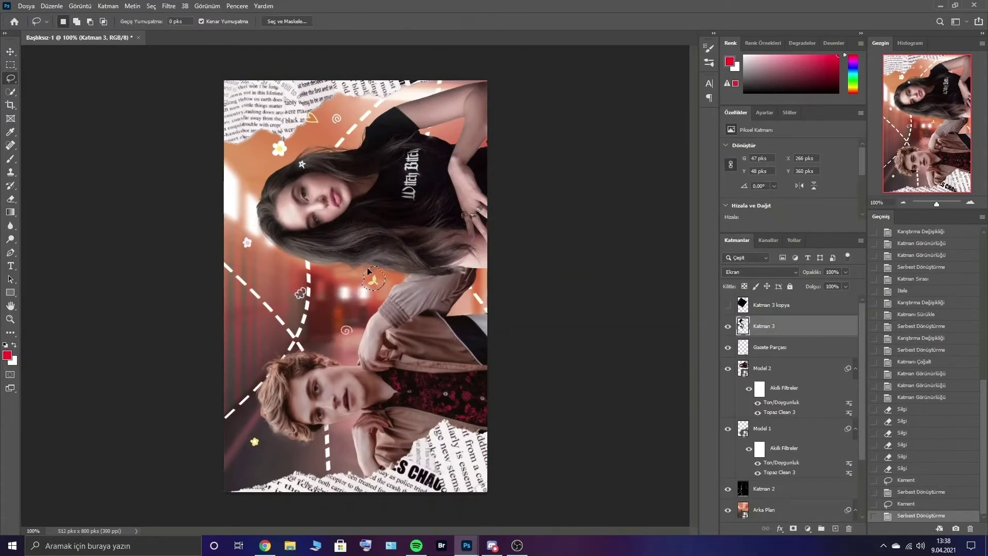
{"action": "left_click_drag", "start_coordinate": [767, 304], "coordinate": [848, 528]}
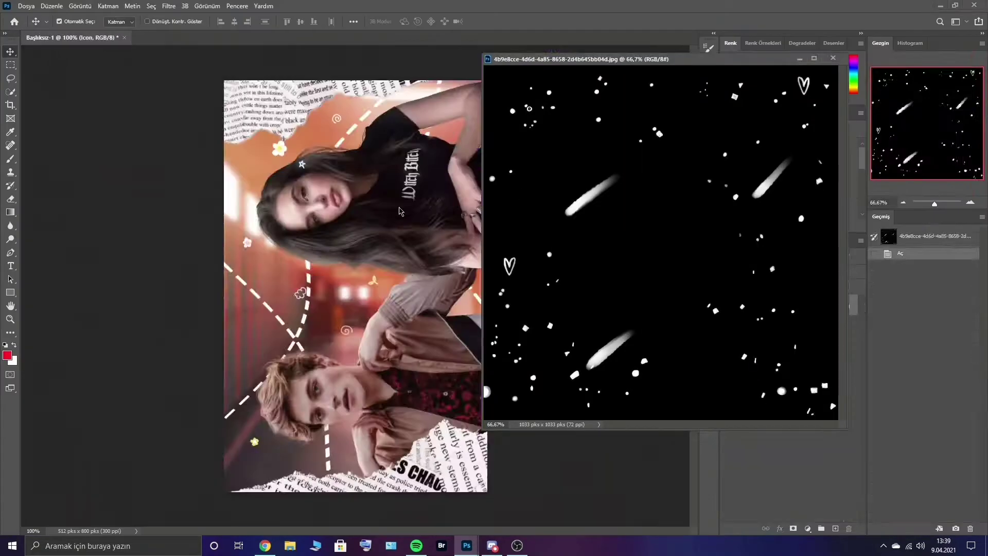
- Place the star overlay on the canvas and erase stray white marks with a size-26 eraser
{"action": "mouse_move", "coordinate": [617, 231]}
{"action": "left_mouse_down"}
{"action": "mouse_move", "coordinate": [396, 228]}
{"action": "mouse_move", "coordinate": [386, 248]}
{"action": "mouse_move", "coordinate": [308, 252]}
{"action": "left_mouse_up"}
{"action": "key", "text": "ctrl+t"}
{"action": "key", "text": "Return"}
{"action": "key", "text": "e"}
{"action": "left_click_drag", "start_coordinate": [329, 257], "coordinate": [298, 275]}
{"action": "key", "text": "bracketleft"}
{"action": "key", "text": "bracketleft"}
{"action": "key", "text": "bracketleft"}
{"action": "left_click", "coordinate": [236, 422]}
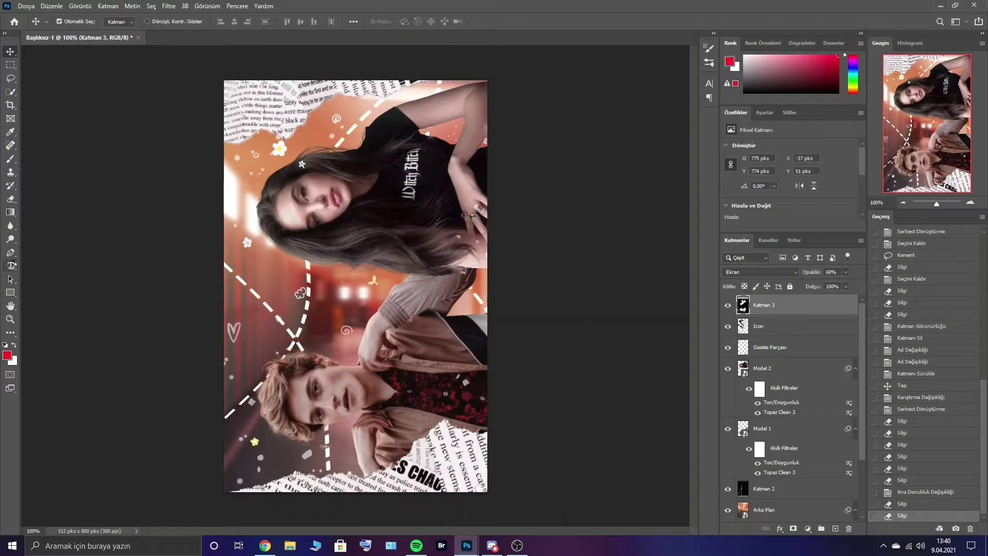
- Add a placeholder title mid-canvas in the Afternoon in Stereo font
{"action": "key", "text": "t"}
{"action": "left_click", "coordinate": [348, 306]}
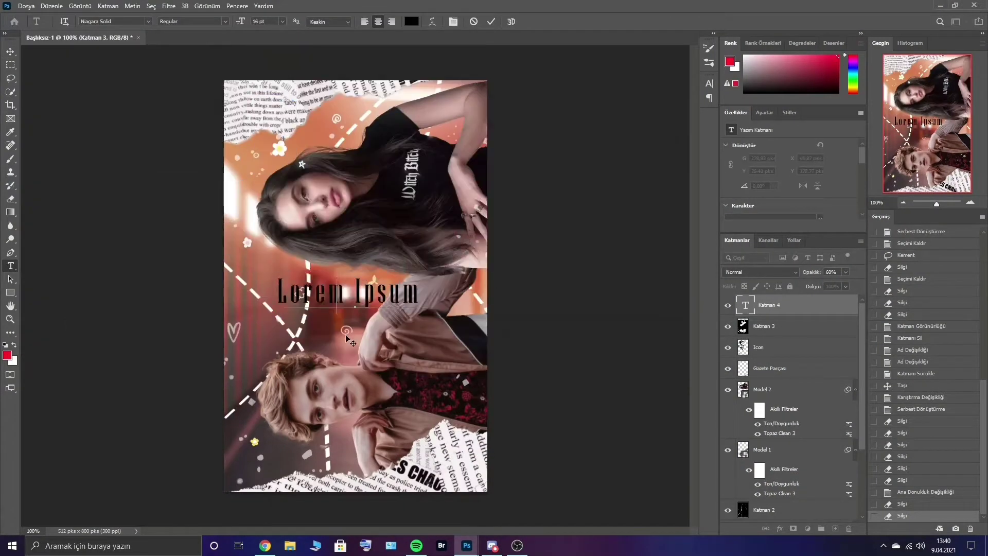
{"action": "left_click", "coordinate": [148, 21]}
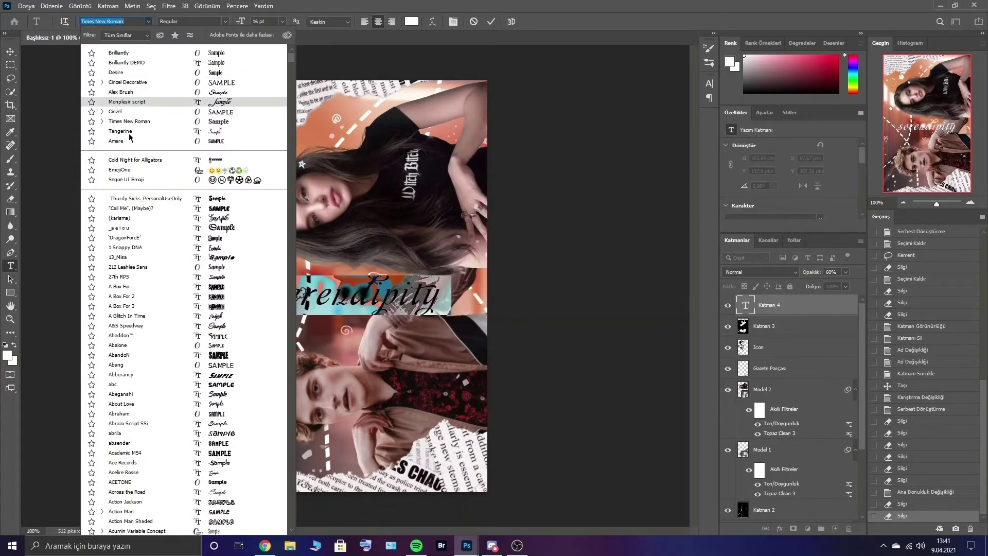
{"action": "scroll", "coordinate": [148, 417], "scroll_direction": "down", "scroll_amount": 5}
{"action": "scroll", "coordinate": [149, 417], "scroll_direction": "down", "scroll_amount": 5}
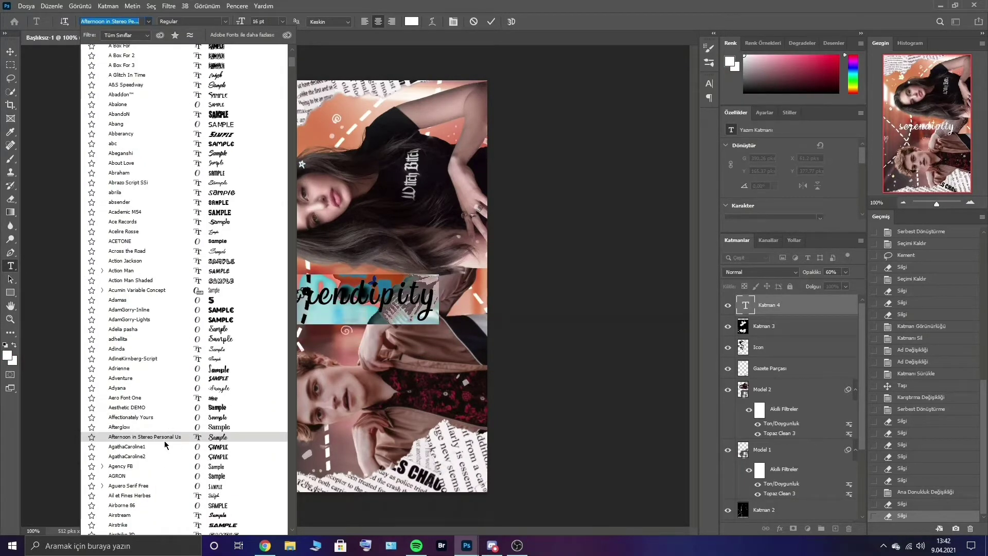
{"action": "left_click", "coordinate": [165, 438]}
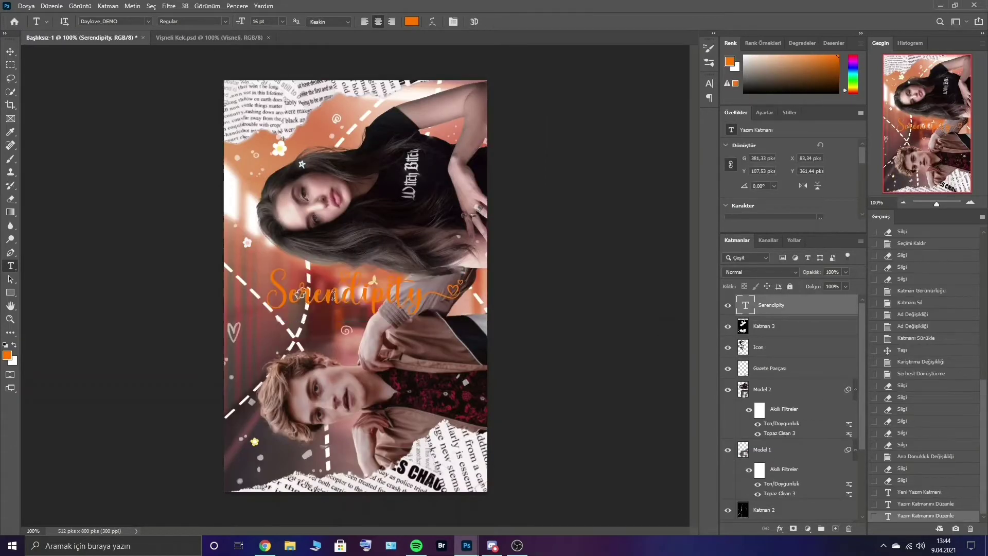
- Set the new Serendipity title to 24 pt, nudge it down, and reshow the original title
{"action": "left_click", "coordinate": [491, 21]}
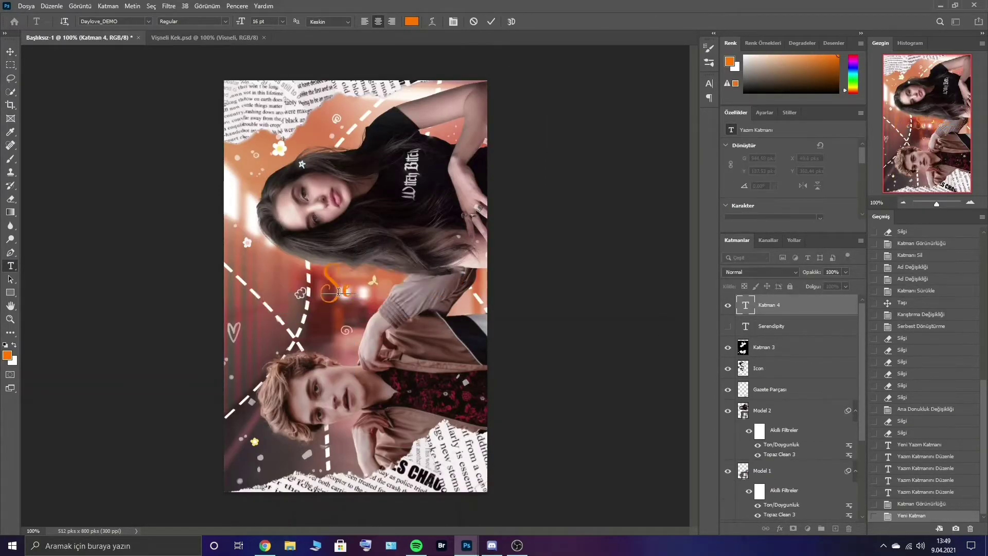
{"action": "left_click", "coordinate": [269, 113]}
{"action": "type", "text": "Serendipity"}
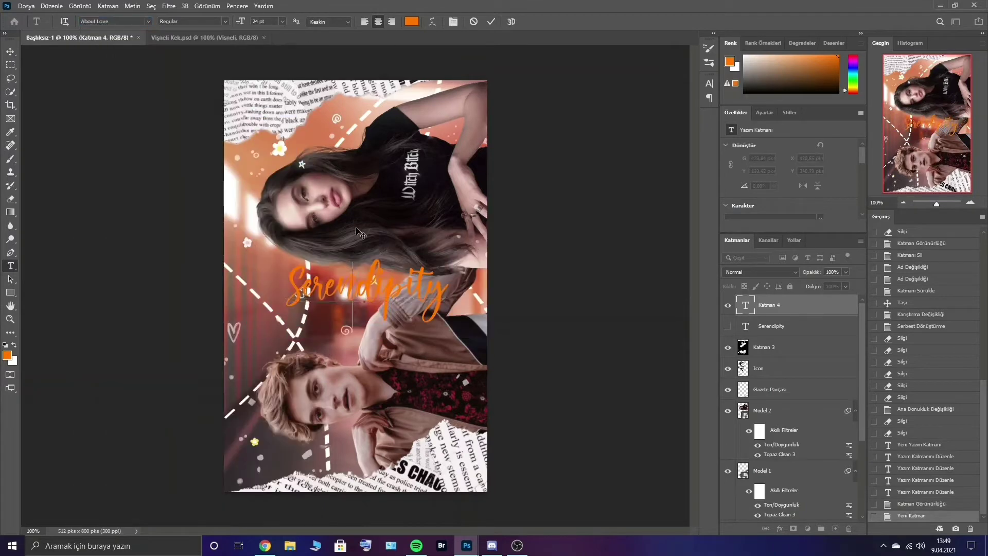
{"action": "key", "text": "shift+Down"}
{"action": "key", "text": "shift+Down"}
{"action": "key", "text": "Down"}
{"action": "left_click", "coordinate": [727, 326]}
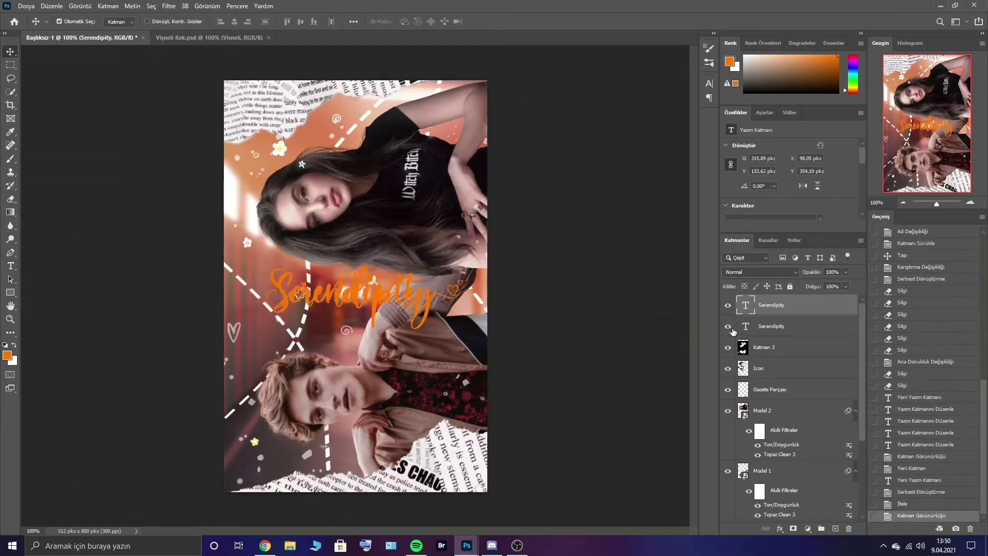
{"action": "key", "text": "ctrl+plus"}
{"action": "key", "text": "ctrl+plus"}
- Tilt the title about -6°, give its copy a Color Overlay, and add an Inner Shadow on top
{"action": "left_click_drag", "start_coordinate": [401, 264], "coordinate": [322, 251]}
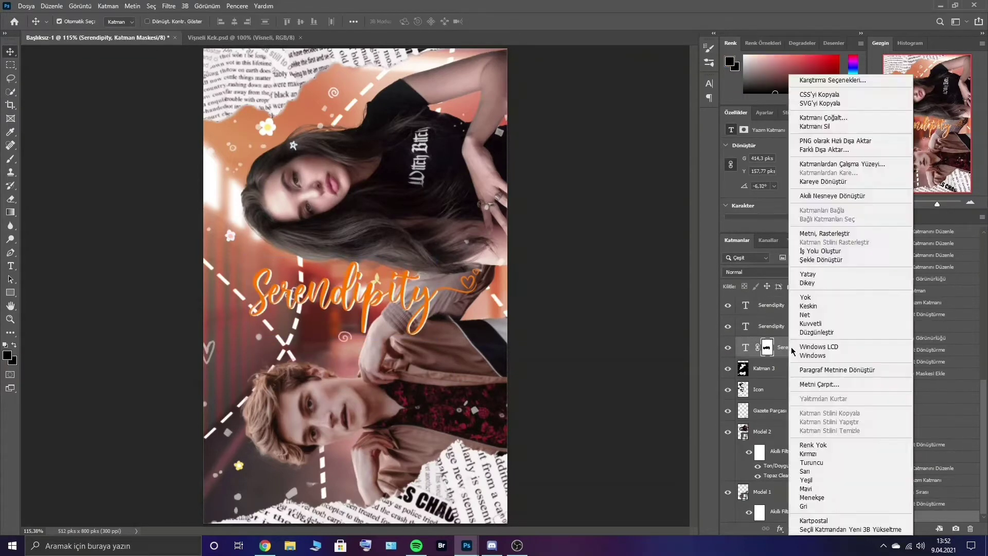
{"action": "double_click", "coordinate": [837, 376]}
{"action": "left_click", "coordinate": [826, 66]}
{"action": "key", "text": "Down"}
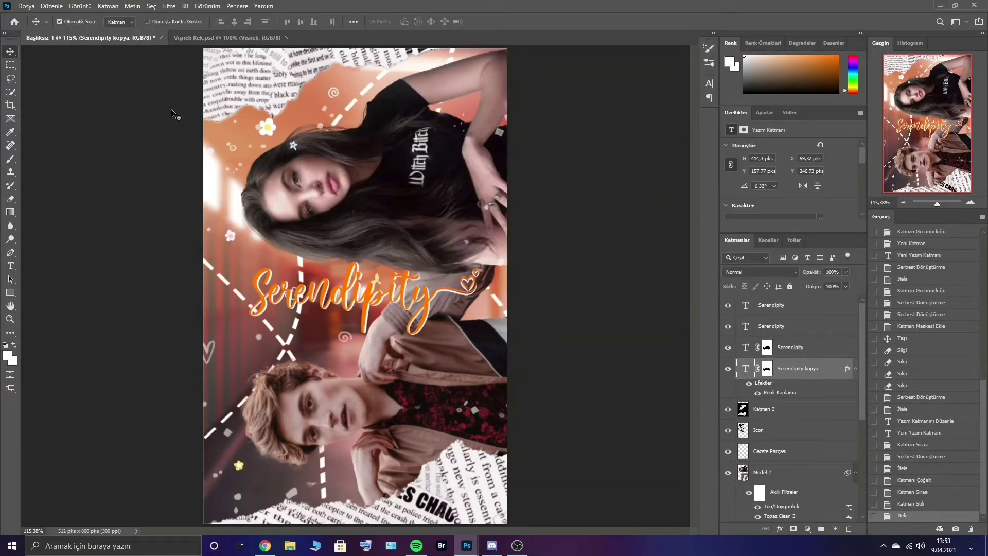
{"action": "double_click", "coordinate": [789, 309]}
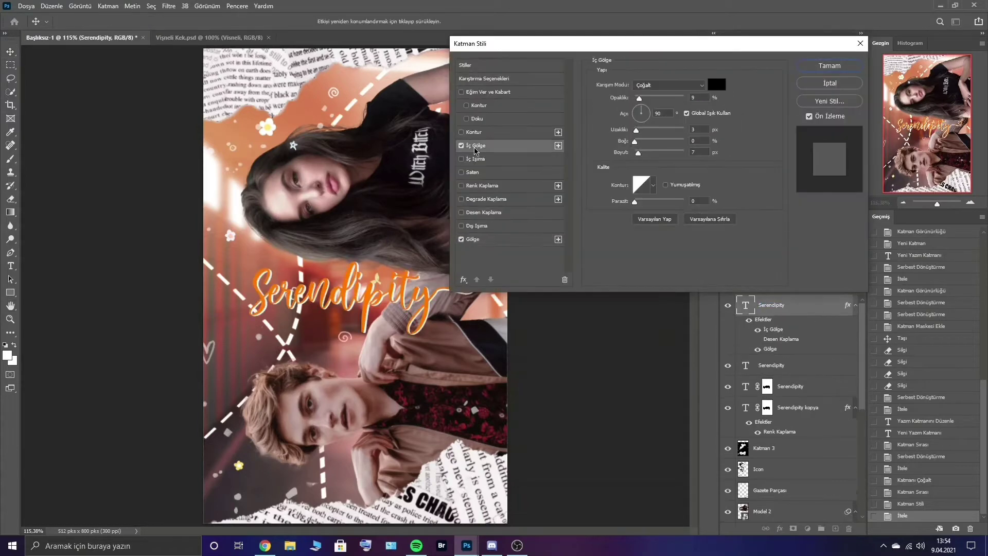
{"action": "left_click", "coordinate": [470, 172]}
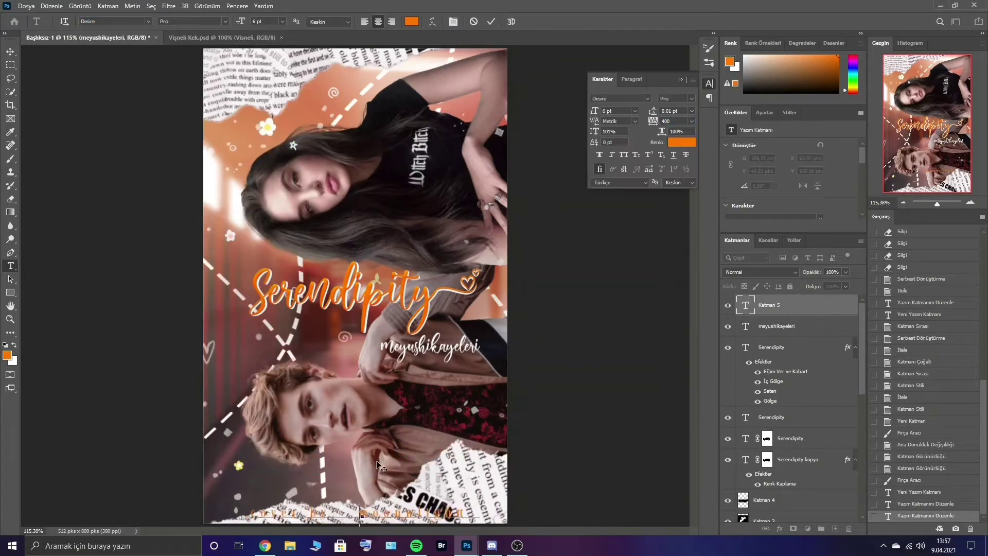
- Commit the vertical cover credit and give it a drop shadow
{"action": "key", "text": "ctrl+t"}
{"action": "double_click", "coordinate": [813, 315]}
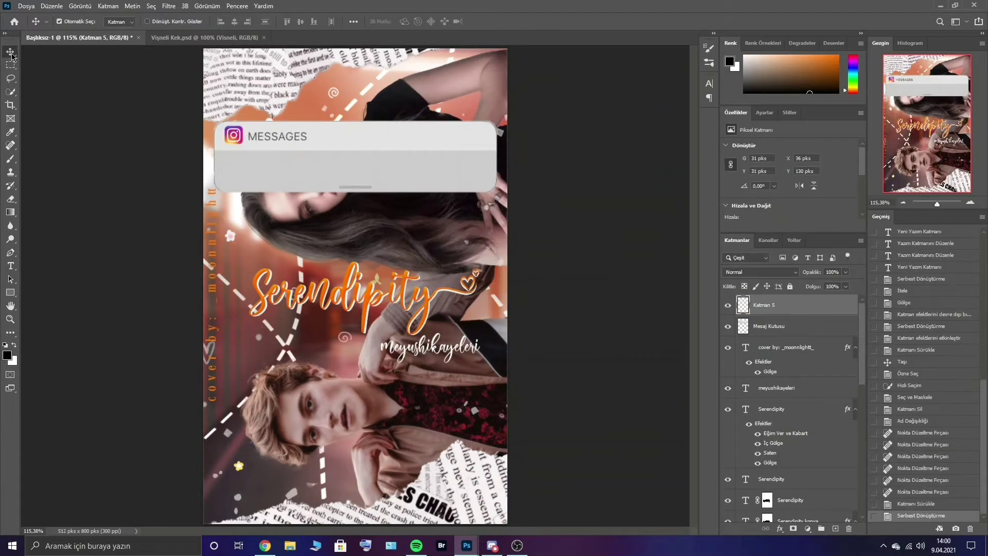
- Merge the new layer into the message box, shrink it to about 44%, and move it onto the lower photo
{"action": "right_click", "coordinate": [766, 309]}
{"action": "left_click", "coordinate": [844, 414]}
{"action": "key", "text": "ctrl+t"}
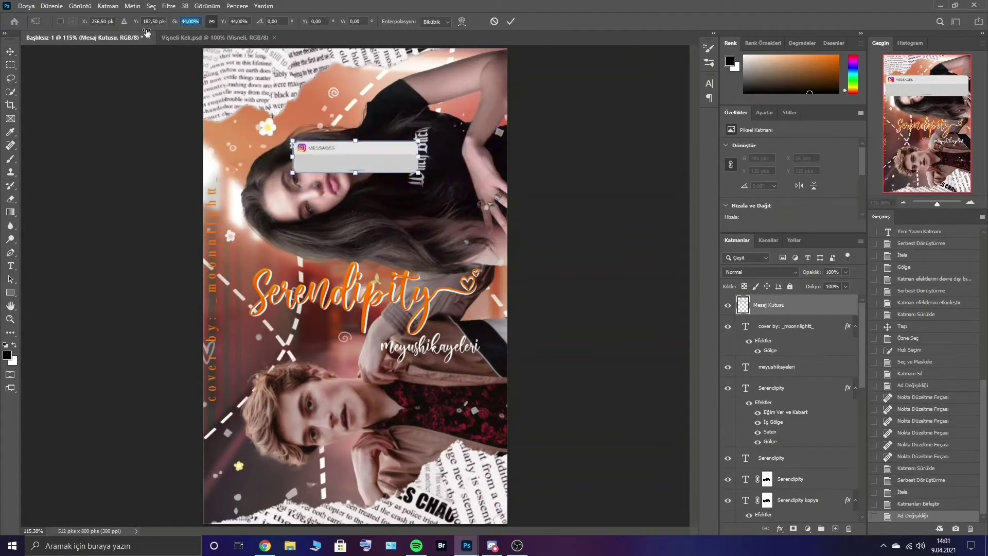
{"action": "left_click_drag", "start_coordinate": [435, 104], "coordinate": [455, 253]}
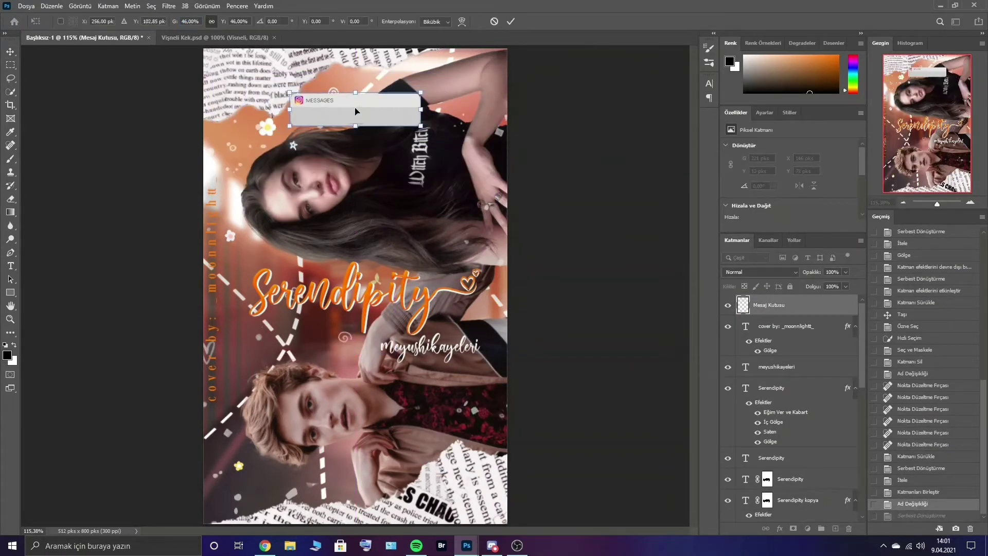
{"action": "left_click_drag", "start_coordinate": [341, 343], "coordinate": [461, 413]}
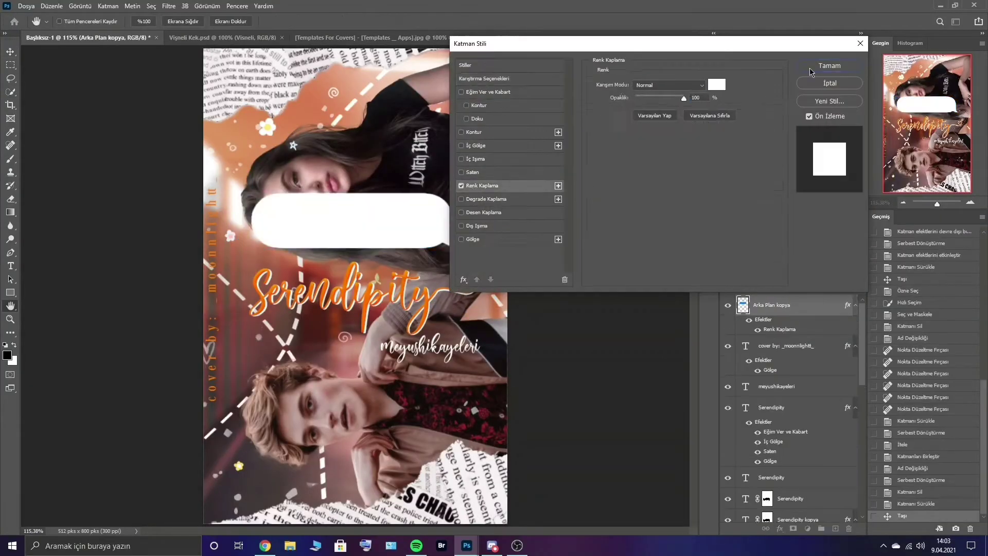
- Duplicate the white bubble as a tilted copy below the title and fill it orange #f98d00
{"action": "left_click", "coordinate": [810, 69]}
{"action": "key", "text": "ctrl+t"}
{"action": "key", "text": "ctrl+j"}
{"action": "left_click_drag", "start_coordinate": [369, 246], "coordinate": [304, 330]}
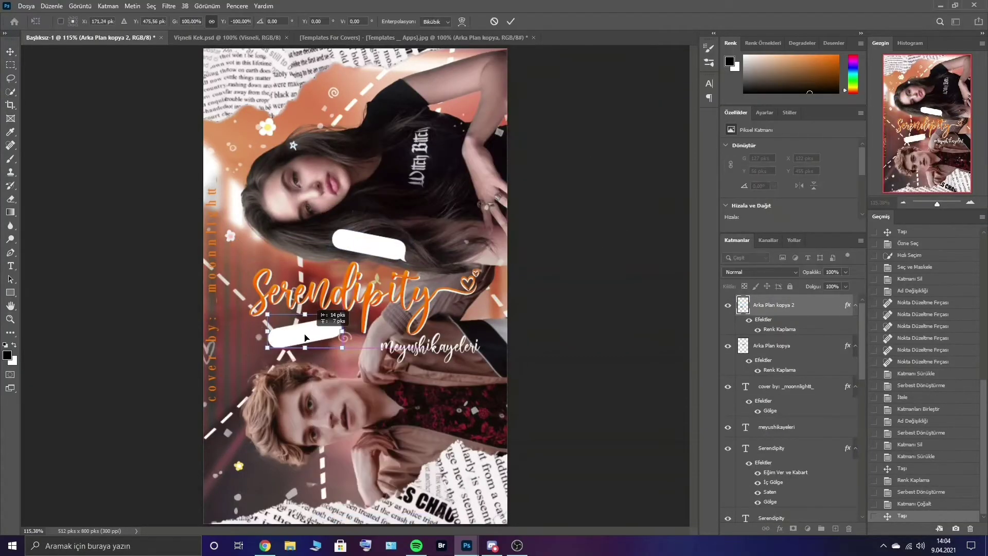
{"action": "left_click", "coordinate": [782, 346]}
{"action": "key", "text": "Right"}
{"action": "double_click", "coordinate": [779, 330]}
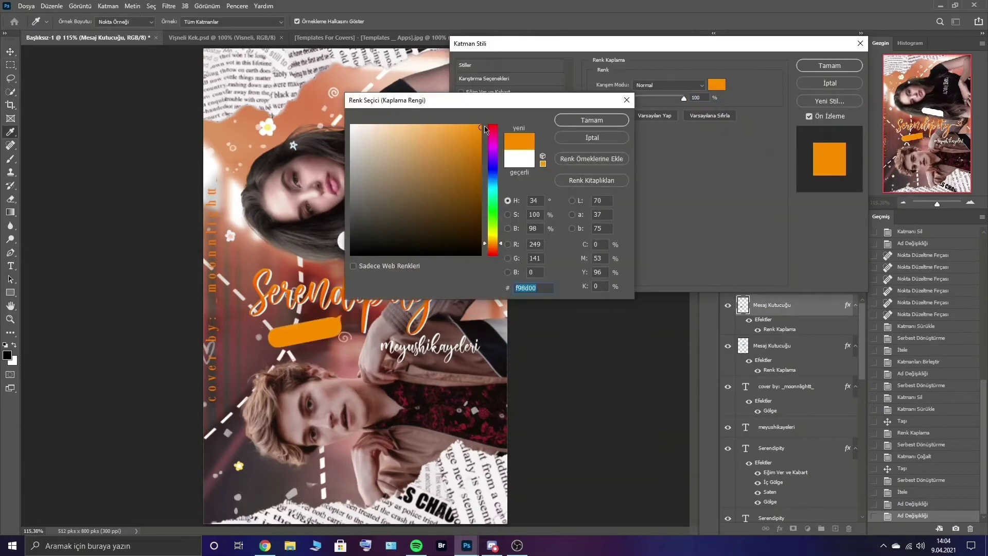
{"action": "left_click", "coordinate": [582, 119]}
{"action": "left_click", "coordinate": [828, 60]}
- Paste a chat line copied from the story page into the bubble in the Desire Pro font
{"action": "key", "text": "t"}
{"action": "left_click", "coordinate": [294, 338]}
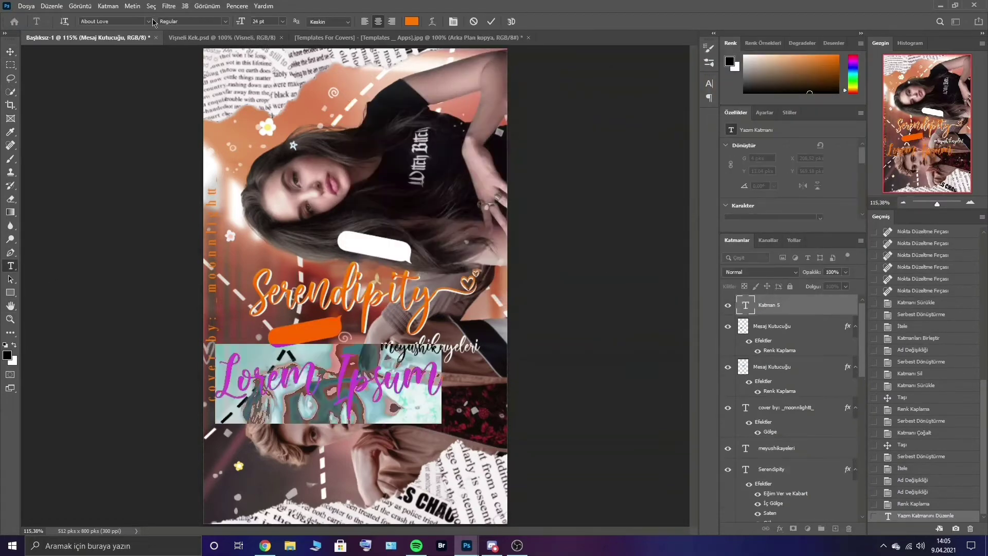
{"action": "key", "text": "alt+Tab"}
{"action": "left_click_drag", "start_coordinate": [469, 262], "coordinate": [540, 262]}
{"action": "key", "text": "ctrl+c"}
{"action": "key", "text": "alt+Tab"}
{"action": "key", "text": "ctrl+v"}
{"action": "type", "text": "Desire"}
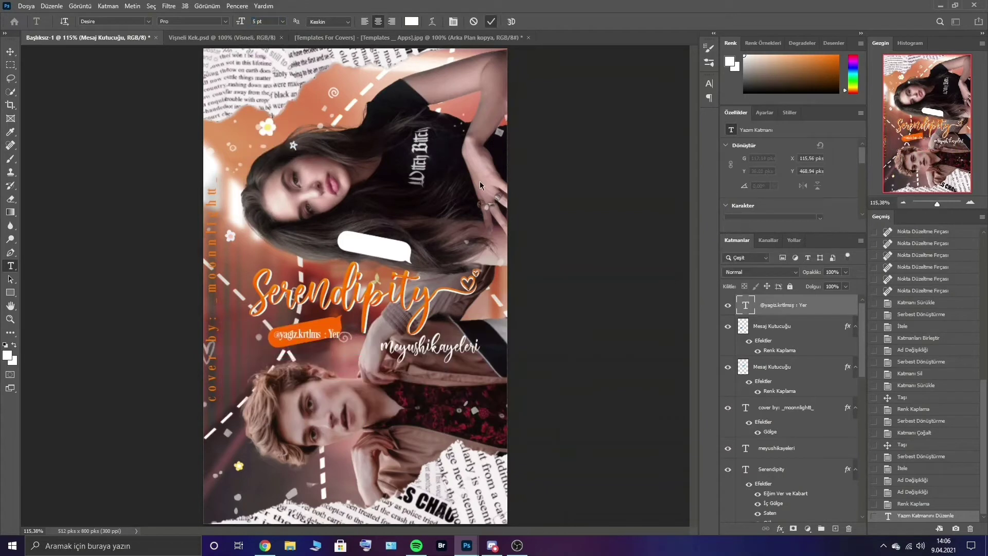
{"action": "key", "text": "ctrl+Return"}
{"action": "key", "text": "ctrl+t"}
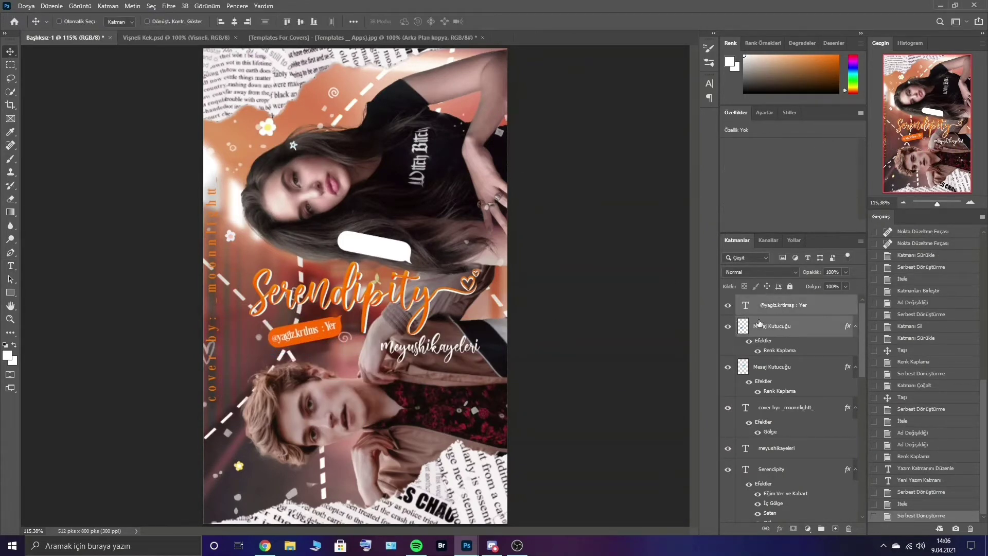
- Paste the second chat line into the white bubble, tilt it to match, and adjust its size
{"action": "key", "text": "alt+Tab"}
{"action": "key", "text": "alt+Tab"}
{"action": "key", "text": "t"}
{"action": "left_click", "coordinate": [363, 249]}
{"action": "key", "text": "ctrl+v"}
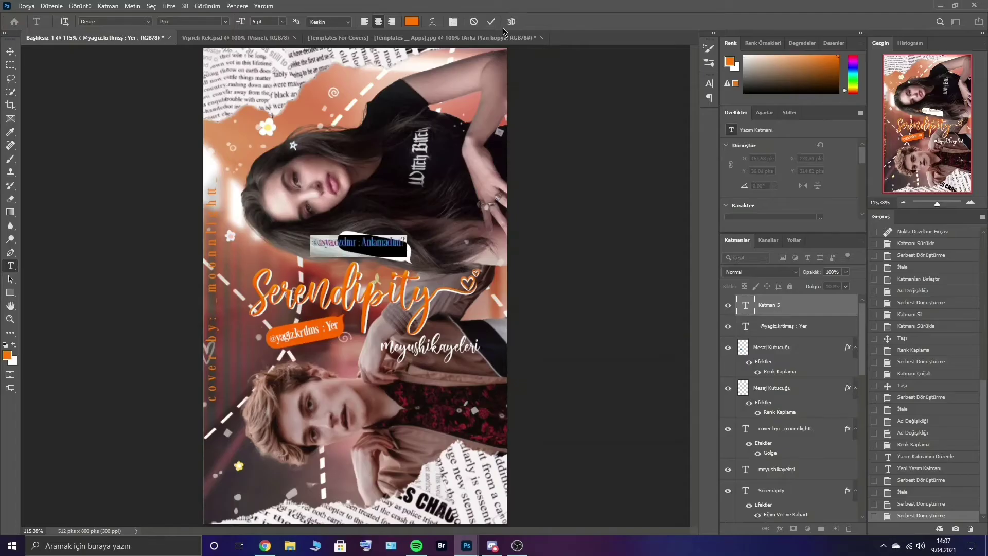
{"action": "key", "text": "ctrl+Return"}
{"action": "key", "text": "ctrl+t"}
{"action": "left_click_drag", "start_coordinate": [368, 189], "coordinate": [378, 188]}
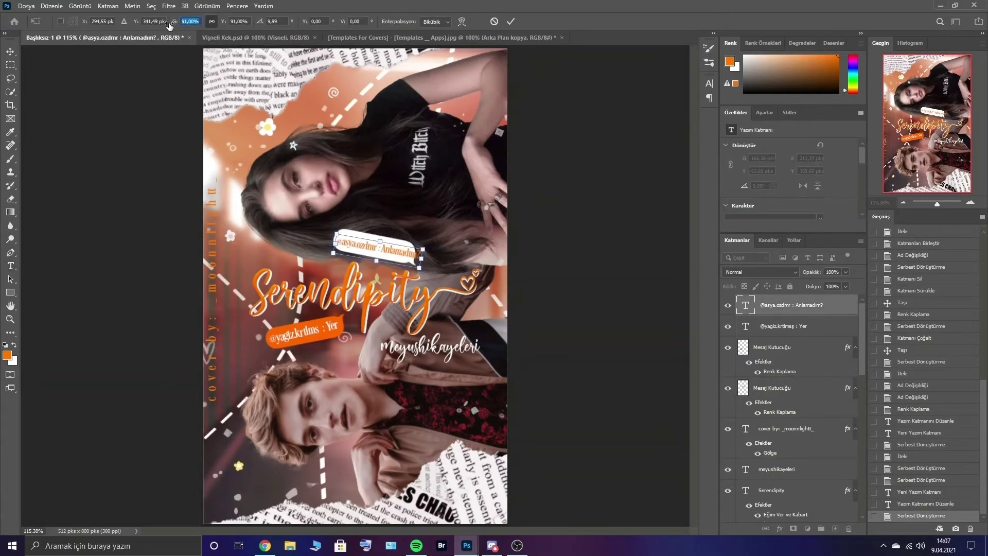
{"action": "left_click", "coordinate": [511, 20]}
{"action": "left_click", "coordinate": [708, 83]}
{"action": "left_click", "coordinate": [691, 110]}
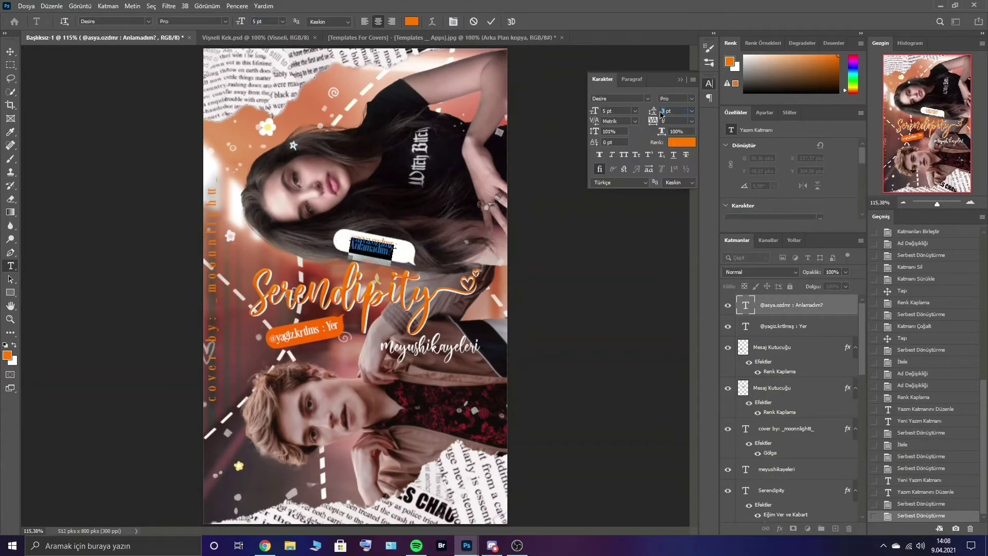
- Tilt the orange-bubble chat text to fit, then select both chat texts and bubbles
{"action": "double_click", "coordinate": [745, 325]}
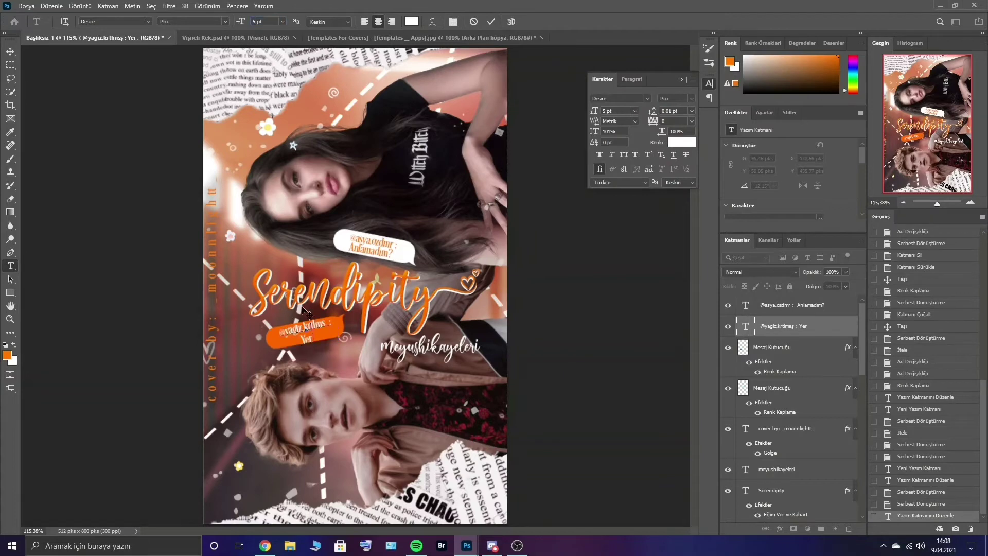
{"action": "key", "text": "ctrl+Return"}
{"action": "key", "text": "ctrl+t"}
{"action": "left_click_drag", "start_coordinate": [349, 359], "coordinate": [349, 356]}
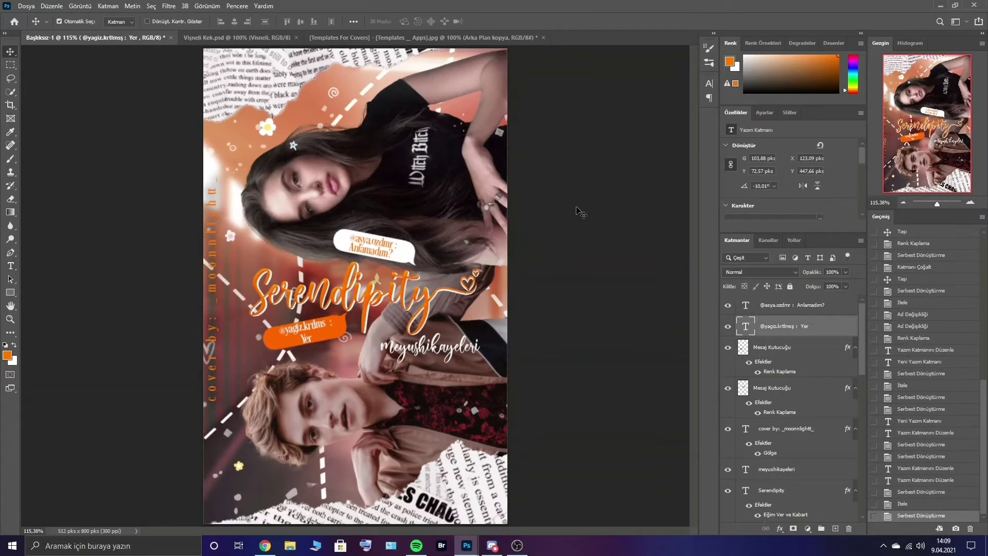
{"action": "left_click", "coordinate": [782, 305]}
{"action": "left_click", "coordinate": [782, 387], "text": "shift"}
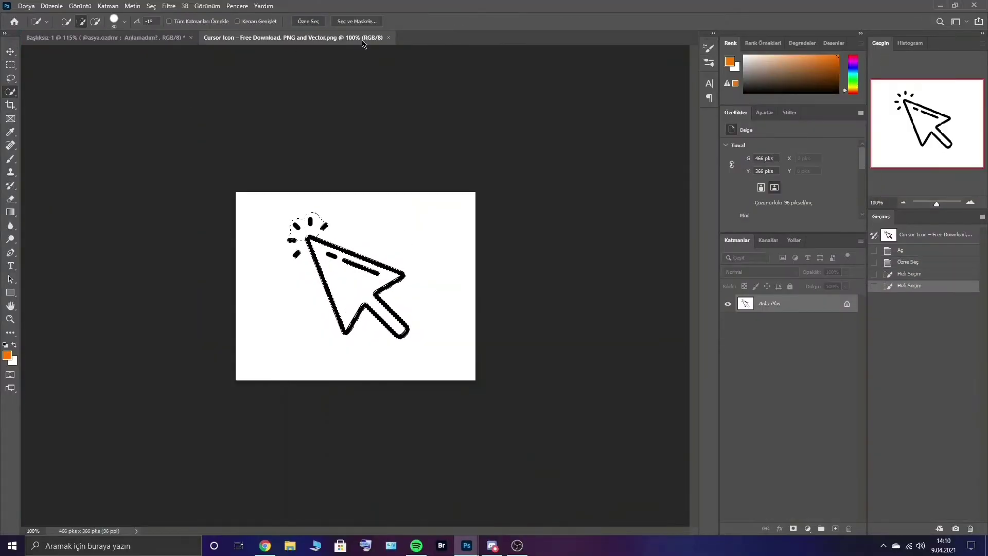
- Refine the cursor icon selection edges and switch the Color Lookup to a different LUT
{"action": "key", "text": "ctrl+alt+r"}
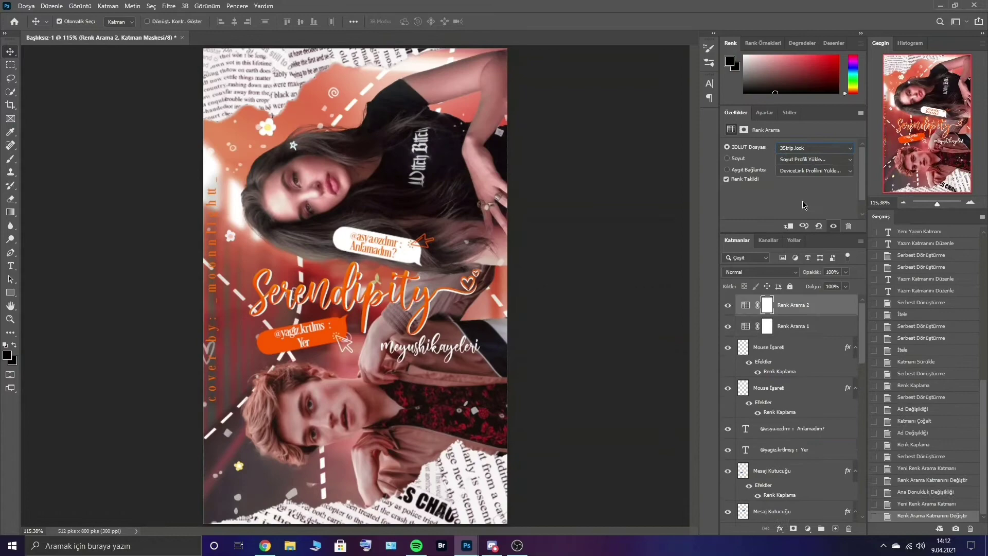
{"action": "key", "text": "Down"}
{"action": "key", "text": "Down"}
{"action": "key", "text": "Down"}
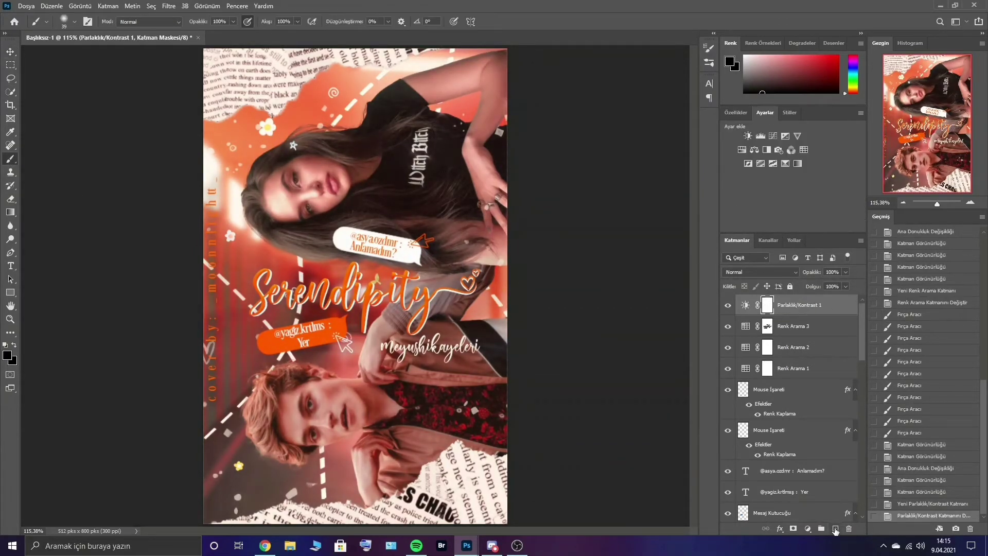
- Add a new layer above the adjustments, lower Katman 5's opacity, then delete Katman 5
{"action": "left_click", "coordinate": [834, 530]}
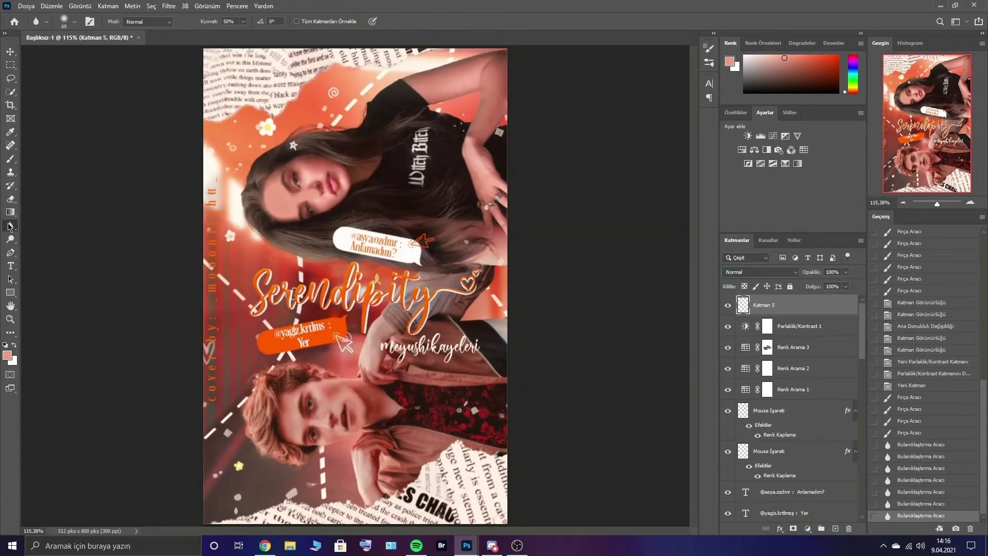
{"action": "key", "text": "v"}
{"action": "left_click", "coordinate": [846, 272]}
{"action": "left_click_drag", "start_coordinate": [848, 283], "coordinate": [814, 286]}
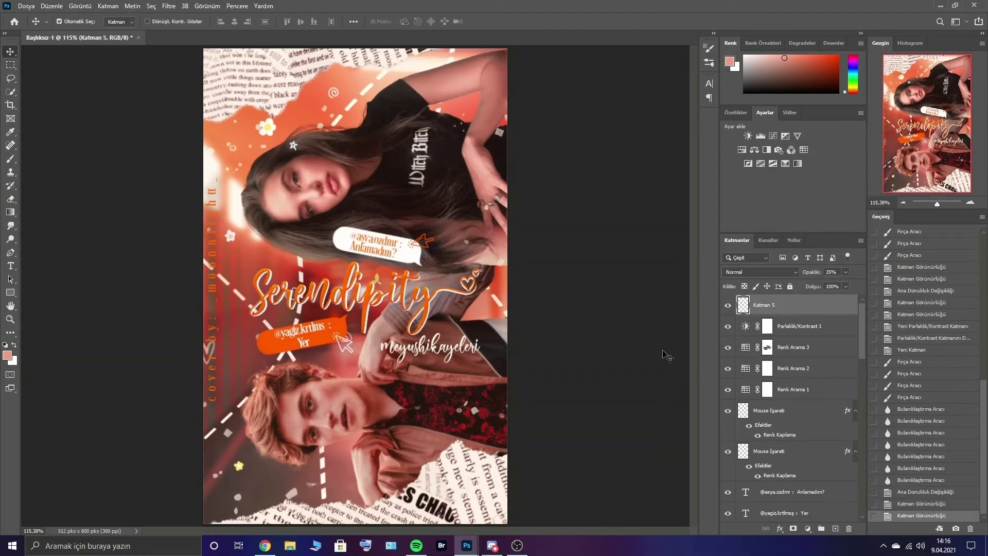
{"action": "right_click", "coordinate": [799, 316]}
{"action": "left_click", "coordinate": [813, 139]}
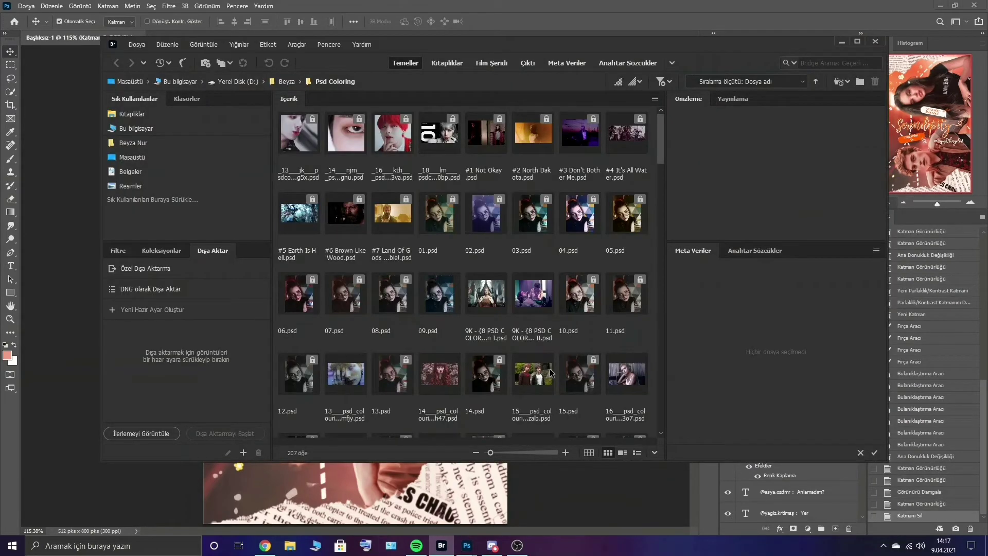
- Open five PSD colouring files from Bridge and drag a colouring group into the cover
{"action": "left_click", "coordinate": [299, 133]}
{"action": "left_click", "coordinate": [345, 132], "text": "ctrl"}
{"action": "scroll", "coordinate": [463, 283], "scroll_direction": "down", "scroll_amount": 10}
{"action": "left_click", "coordinate": [346, 138], "text": "ctrl"}
{"action": "left_click", "coordinate": [533, 138], "text": "ctrl"}
{"action": "left_click", "coordinate": [299, 297], "text": "ctrl"}
{"action": "key", "text": "Return"}
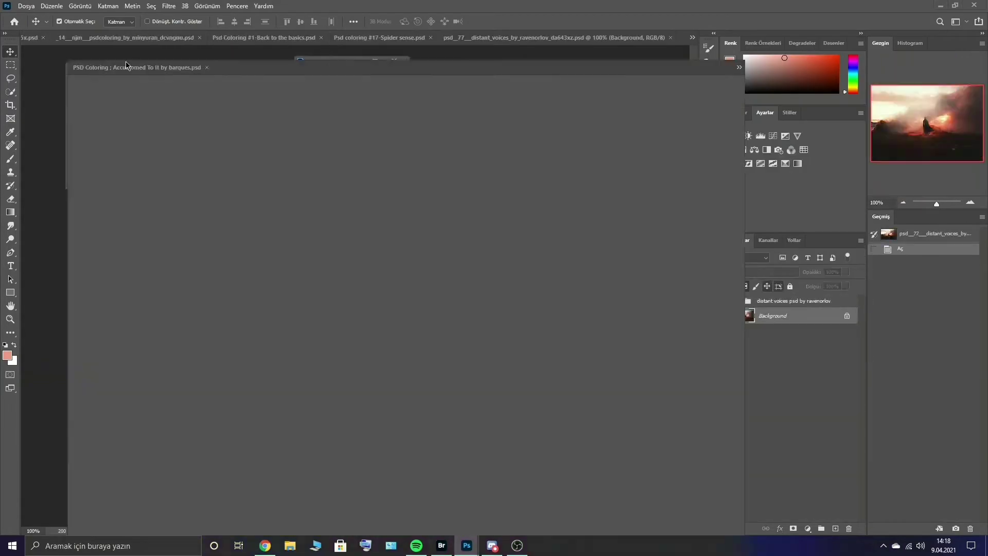
{"action": "left_click_drag", "start_coordinate": [792, 300], "coordinate": [355, 309]}
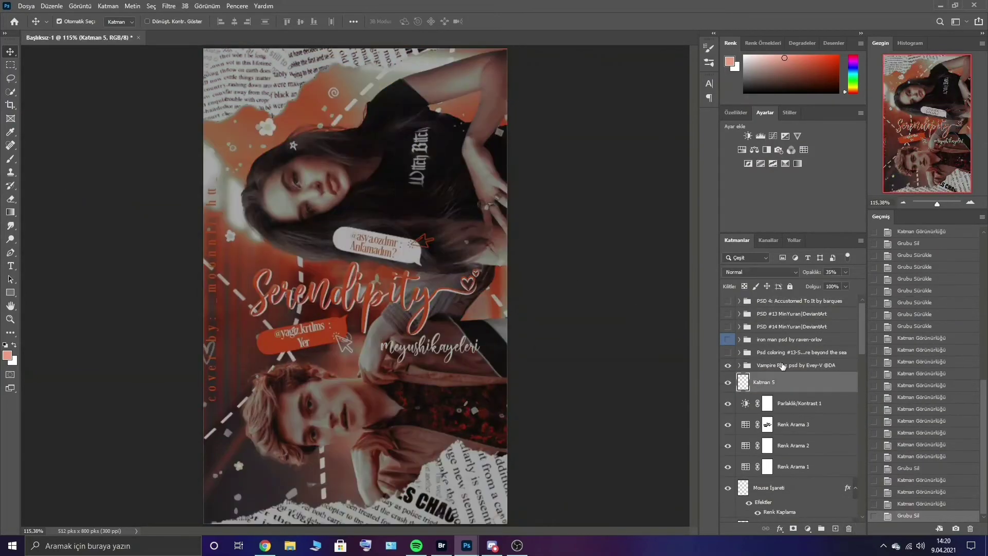
- Compare colouring groups at reduced strength and paint white light over the face
{"action": "left_click", "coordinate": [845, 272]}
{"action": "left_click_drag", "start_coordinate": [848, 283], "coordinate": [810, 285]}
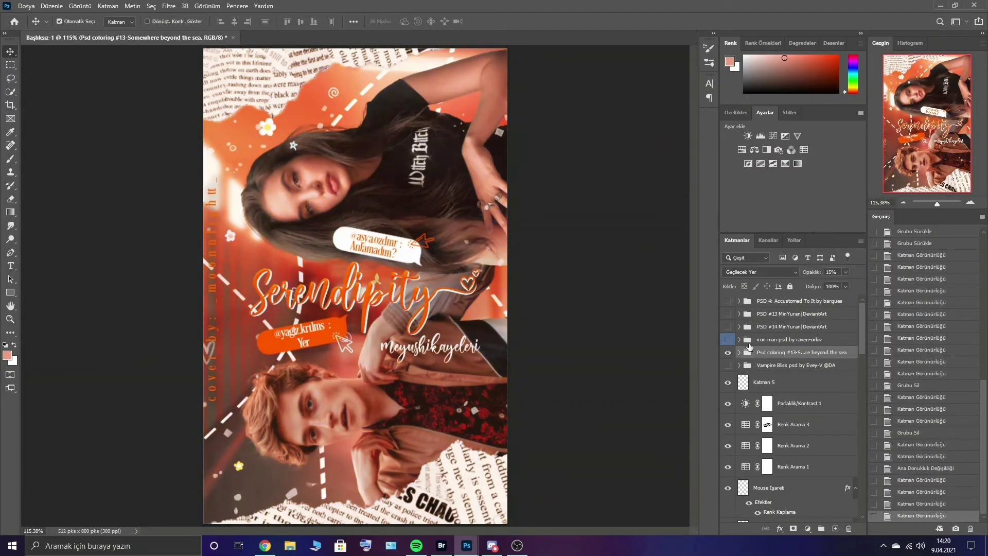
{"action": "left_click", "coordinate": [751, 302]}
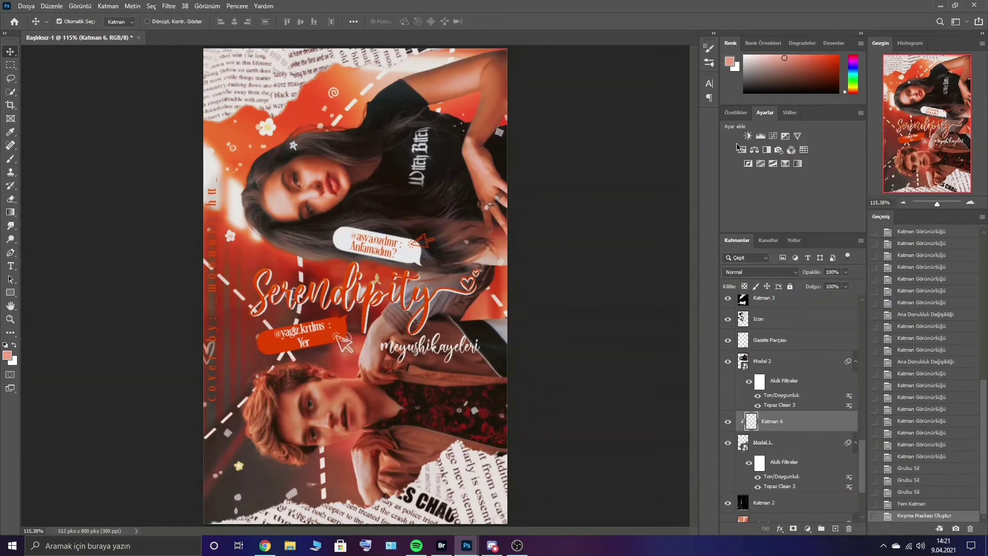
{"action": "key", "text": "b"}
{"action": "key", "text": "x"}
{"action": "scroll", "coordinate": [299, 492], "scroll_direction": "up", "scroll_amount": 4}
{"action": "left_click_drag", "start_coordinate": [272, 309], "coordinate": [372, 315]}
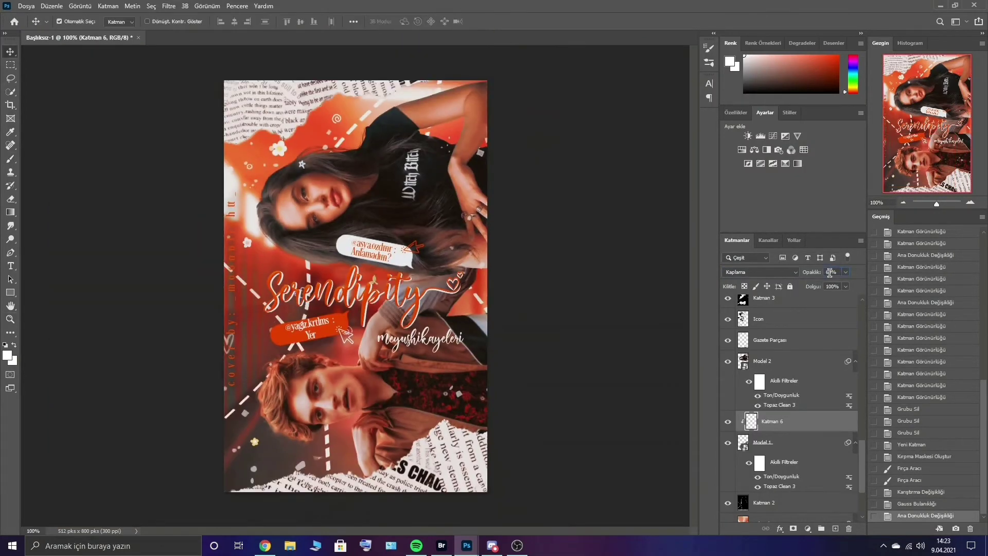
- Convert the merged Katman 7 layer to a smart object and apply a Camera Raw grade
{"action": "right_click", "coordinate": [775, 305]}
{"action": "left_click", "coordinate": [814, 243]}
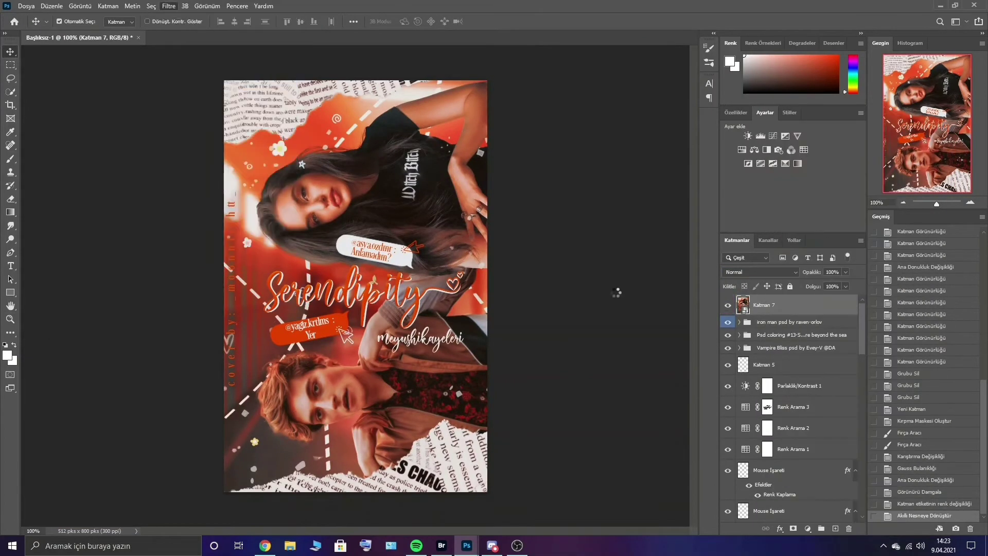
{"action": "key", "text": "shift+ctrl+a"}
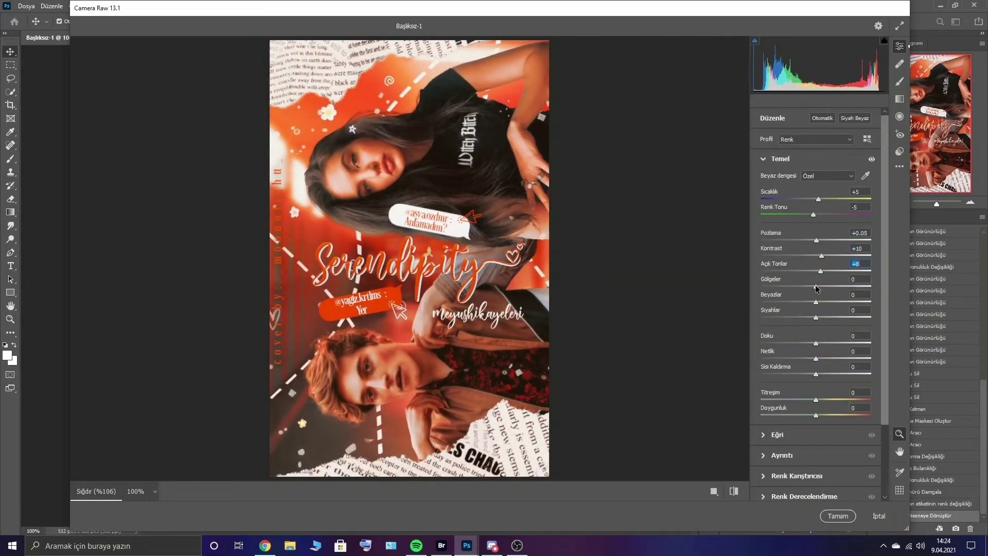
{"action": "left_click", "coordinate": [838, 515]}
- Apply Topaz Clean, then preview Distant Glow presets in Topaz Star Effects and brush away unwanted stars
{"action": "left_click", "coordinate": [201, 179]}
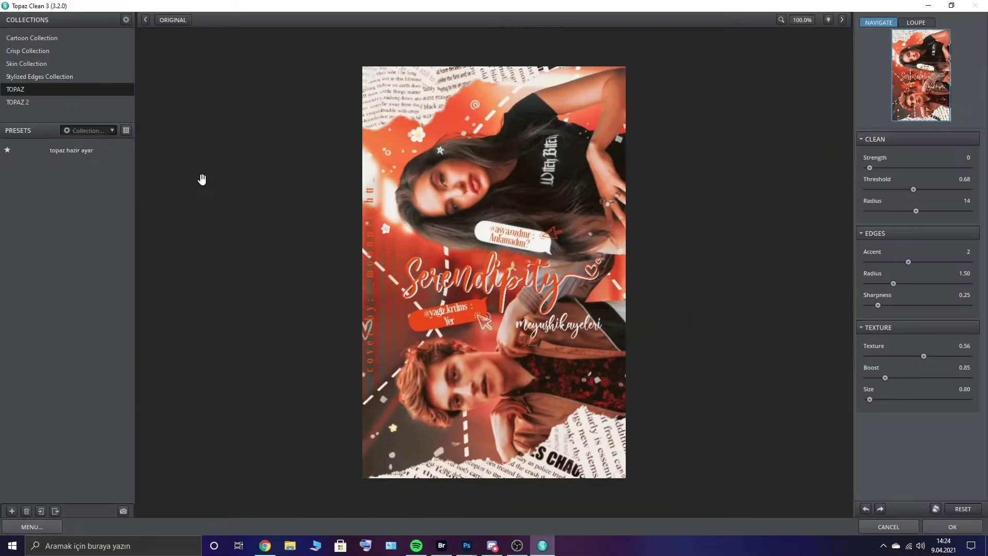
{"action": "left_click", "coordinate": [952, 526]}
{"action": "left_click", "coordinate": [175, 6]}
{"action": "left_click", "coordinate": [216, 31]}
{"action": "left_click", "coordinate": [41, 261]}
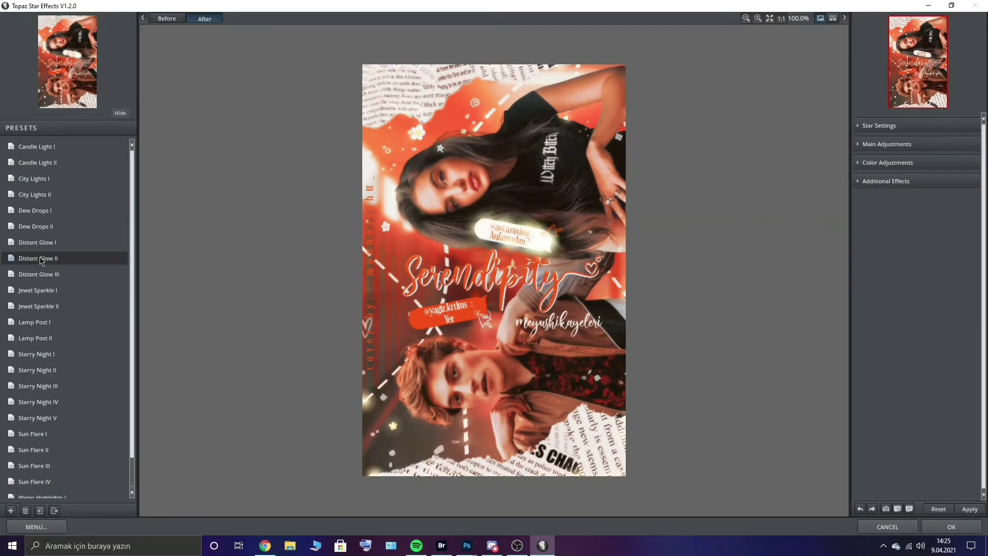
{"action": "left_click", "coordinate": [886, 144]}
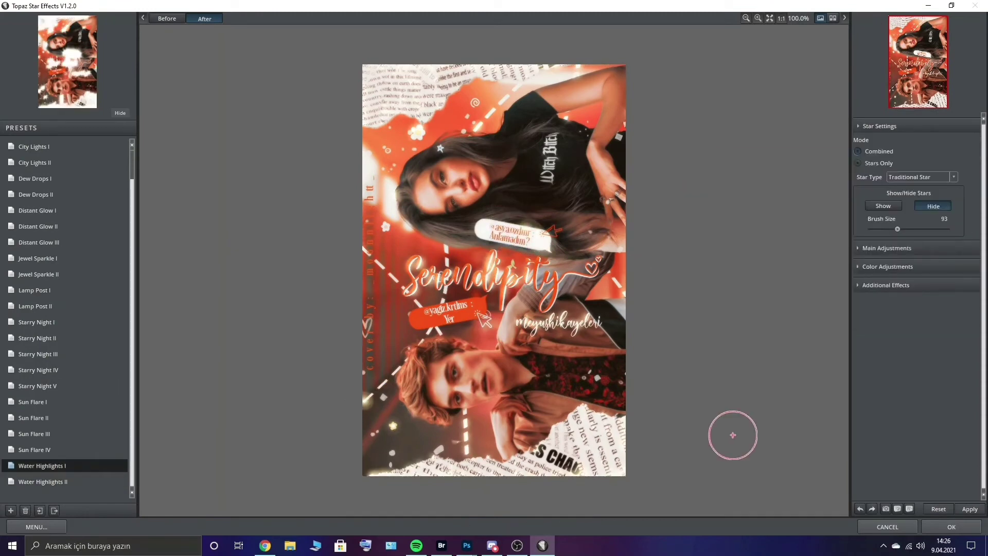
{"action": "left_click", "coordinate": [883, 206]}
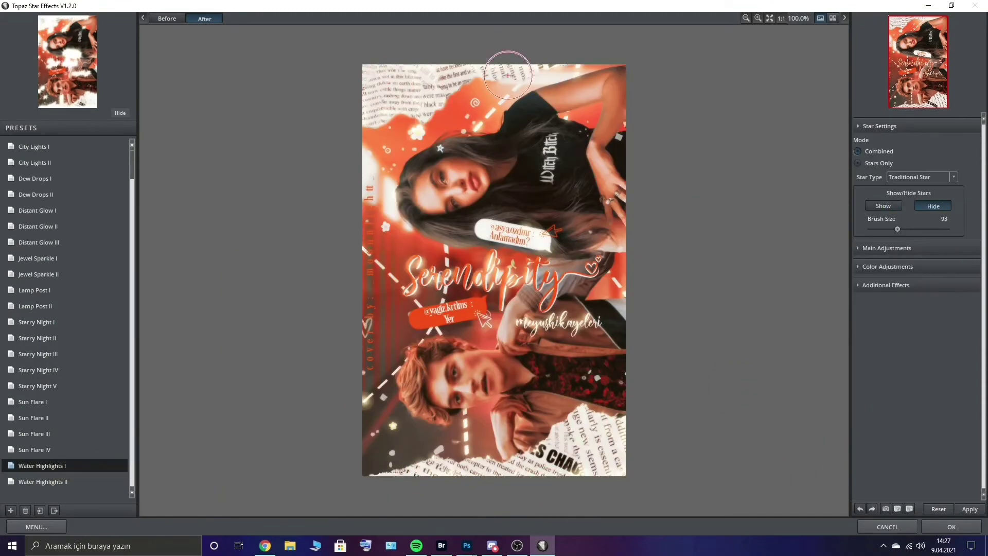
{"action": "left_click", "coordinate": [887, 247]}
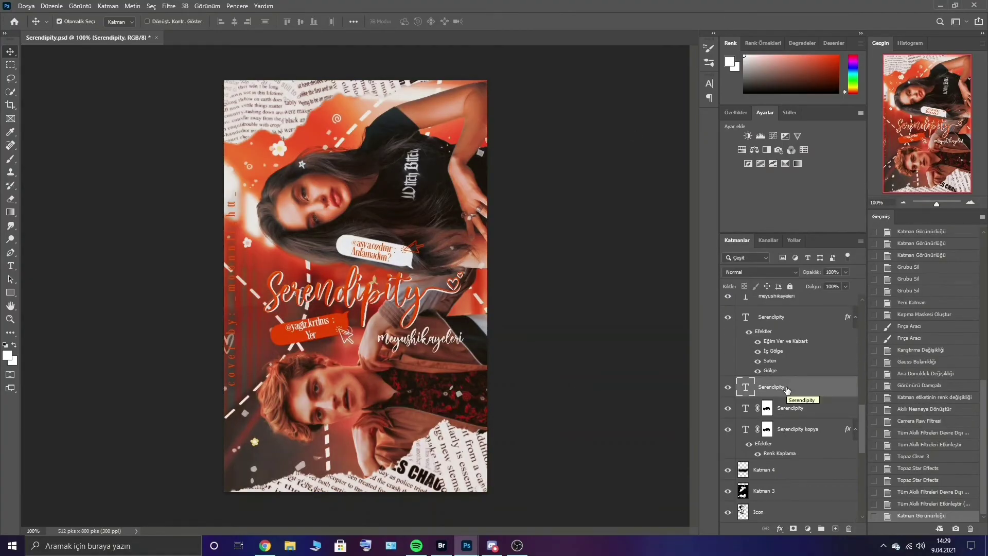
- Add a 'texting' text layer above the Serendipity title
{"action": "key", "text": "t"}
{"action": "left_click", "coordinate": [328, 273]}
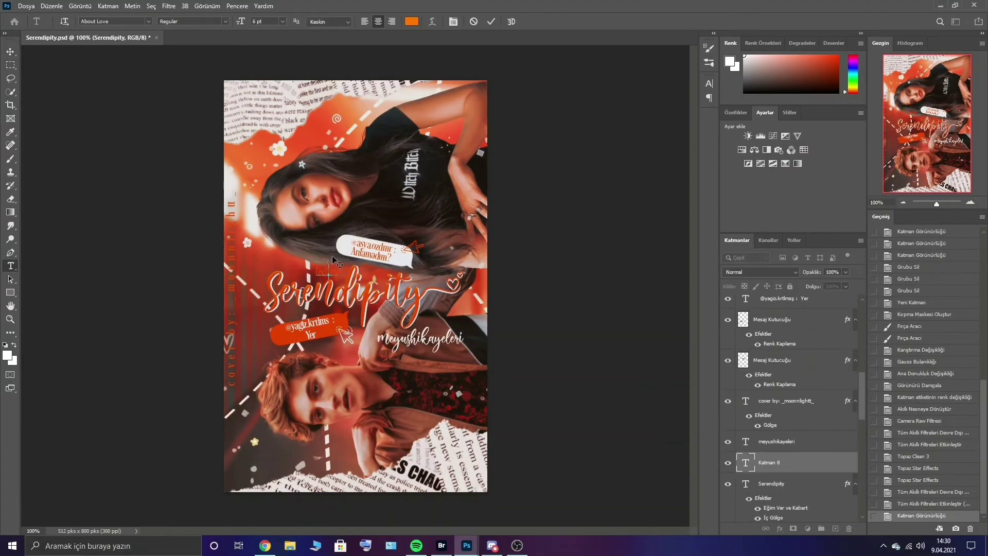
{"action": "type", "text": "texting"}
{"action": "key", "text": "Escape"}
{"action": "key", "text": "v"}
- Rename the merged layer 'Cam Raw, Topaz vb.' and move Katman 7's smart filters onto it
{"action": "double_click", "coordinate": [769, 385]}
{"action": "type", "text": "Cam Raw, Topaz vb"}
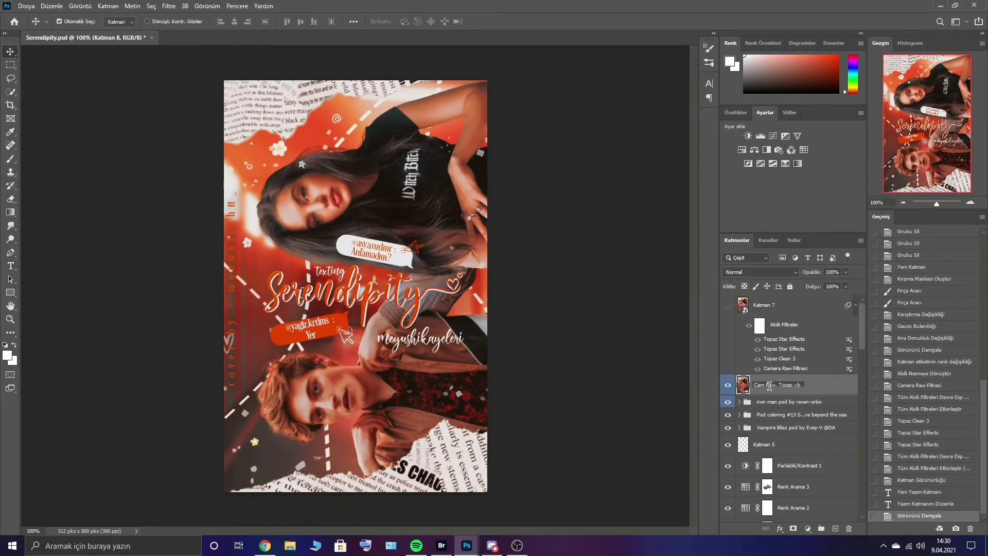
{"action": "right_click", "coordinate": [769, 385]}
{"action": "left_click", "coordinate": [794, 198]}
{"action": "left_click_drag", "start_coordinate": [759, 324], "coordinate": [772, 385]}
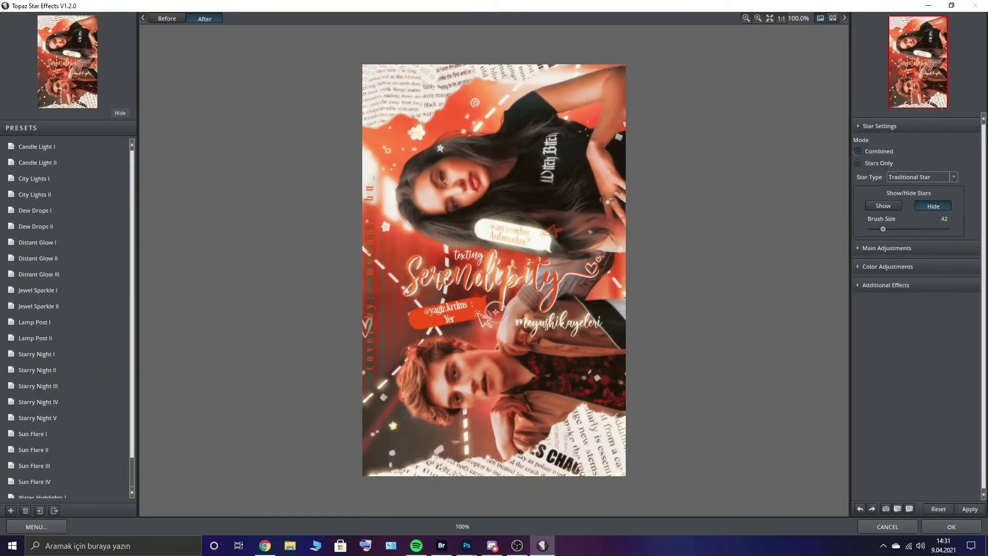
- Collapse the star settings section in Topaz Star Effects
{"action": "left_click", "coordinate": [875, 126]}
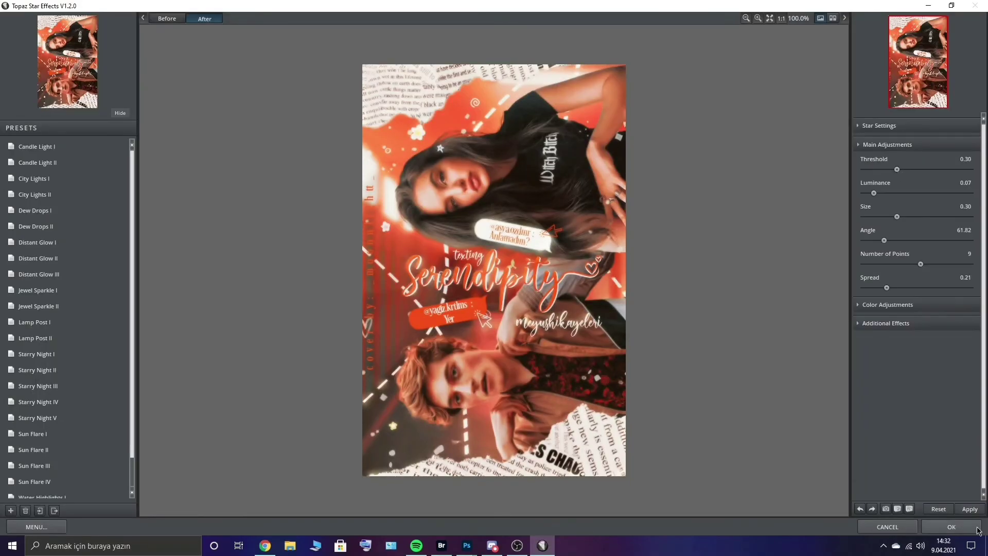